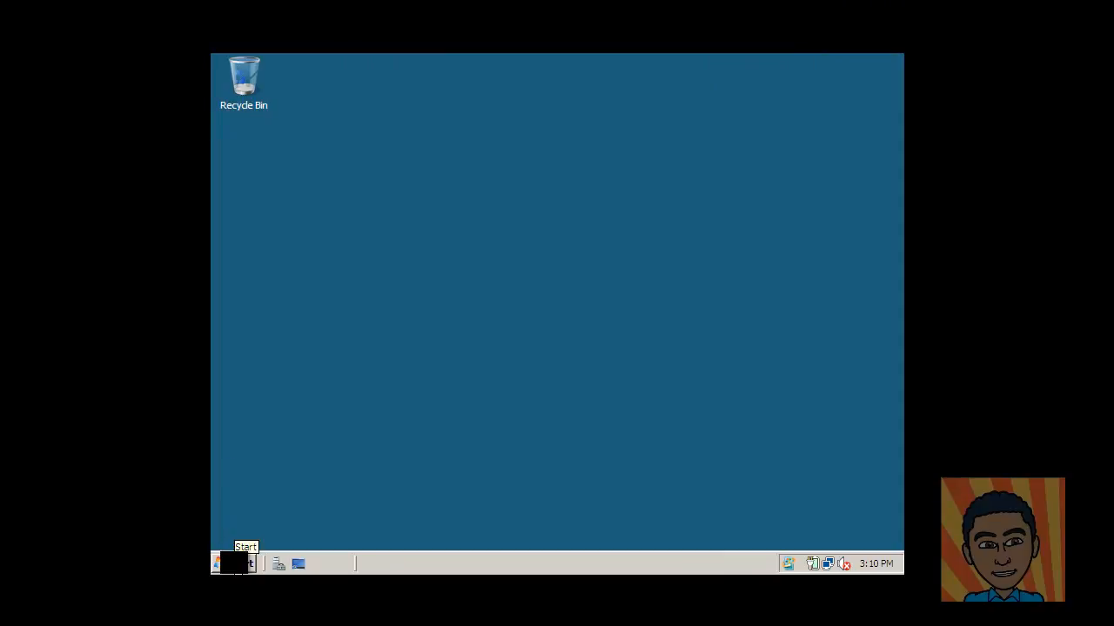
# Step: Open Server Manager's Roles summary and launch the Add Roles Wizard
pyautogui.click(250, 564)
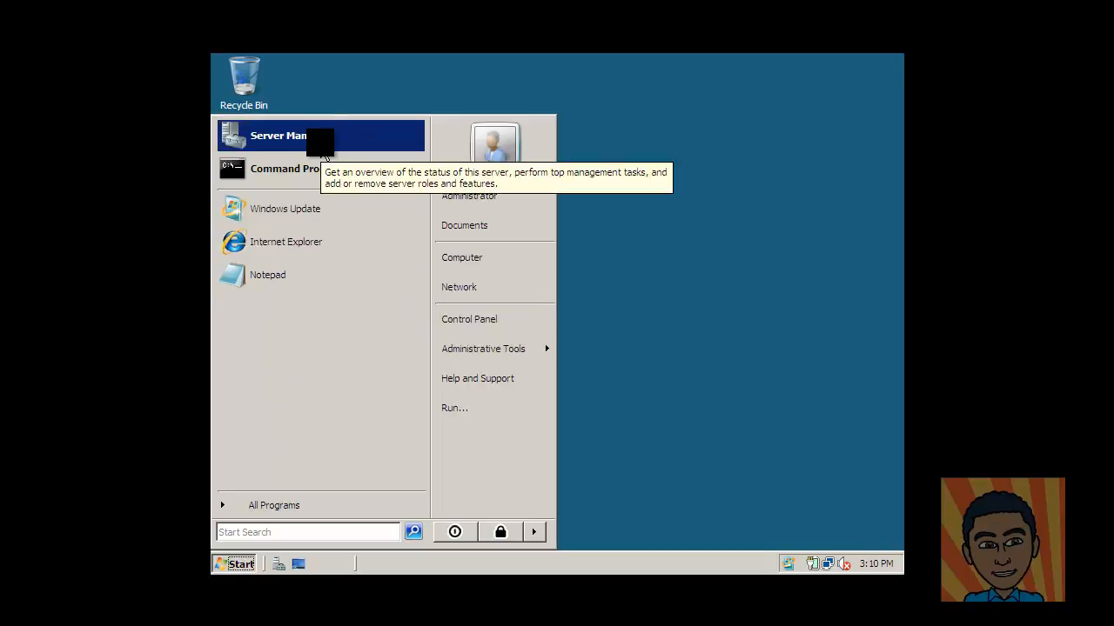
pyautogui.click(323, 153)
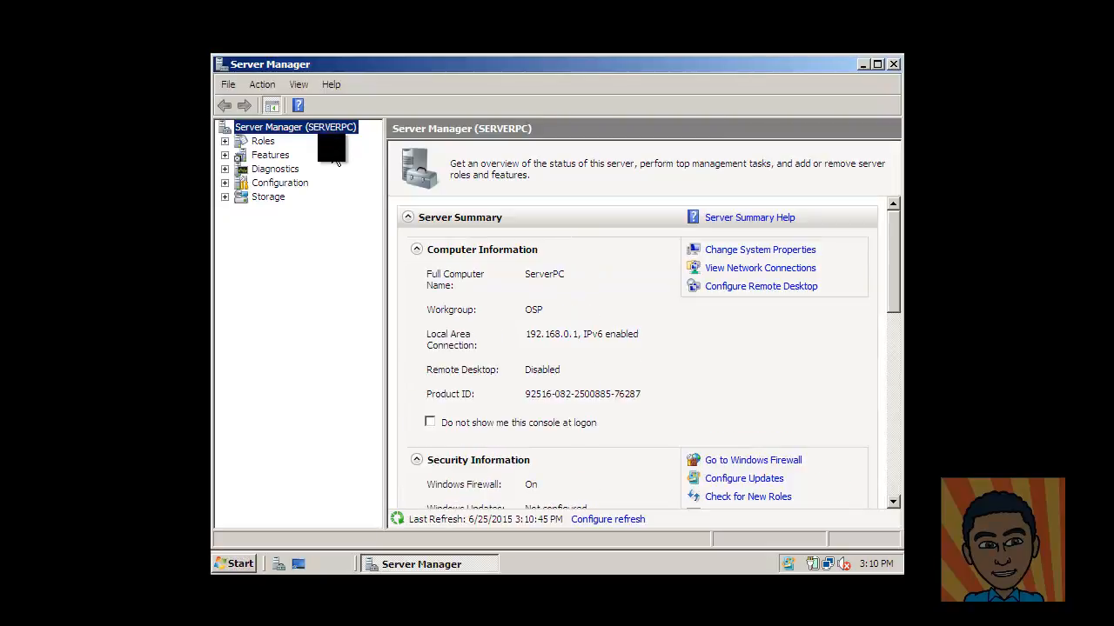
pyautogui.click(262, 141)
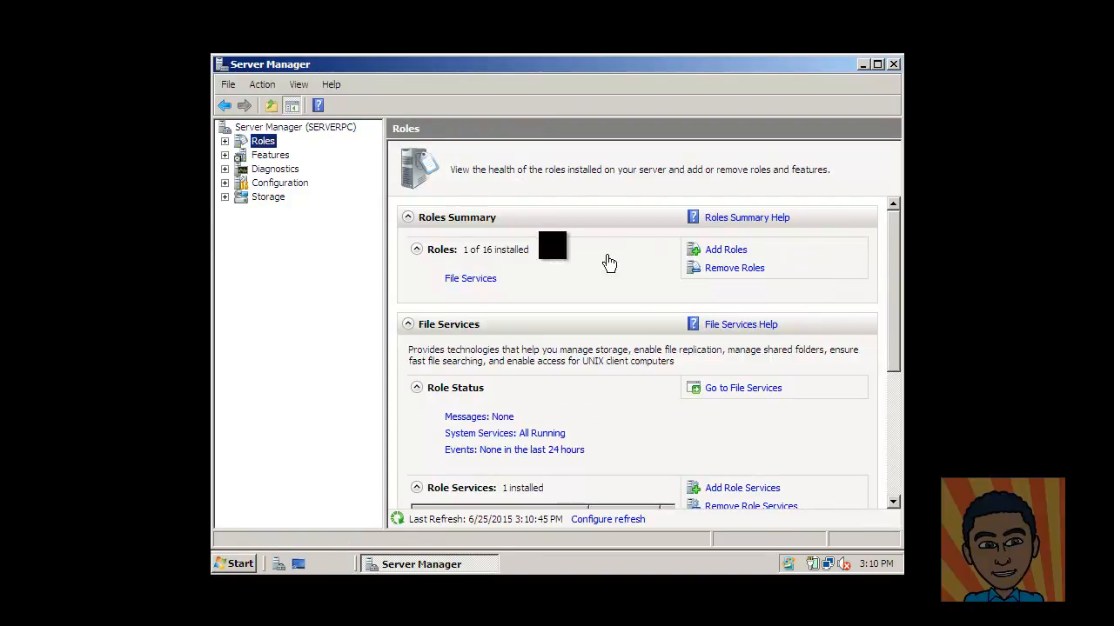
pyautogui.click(728, 252)
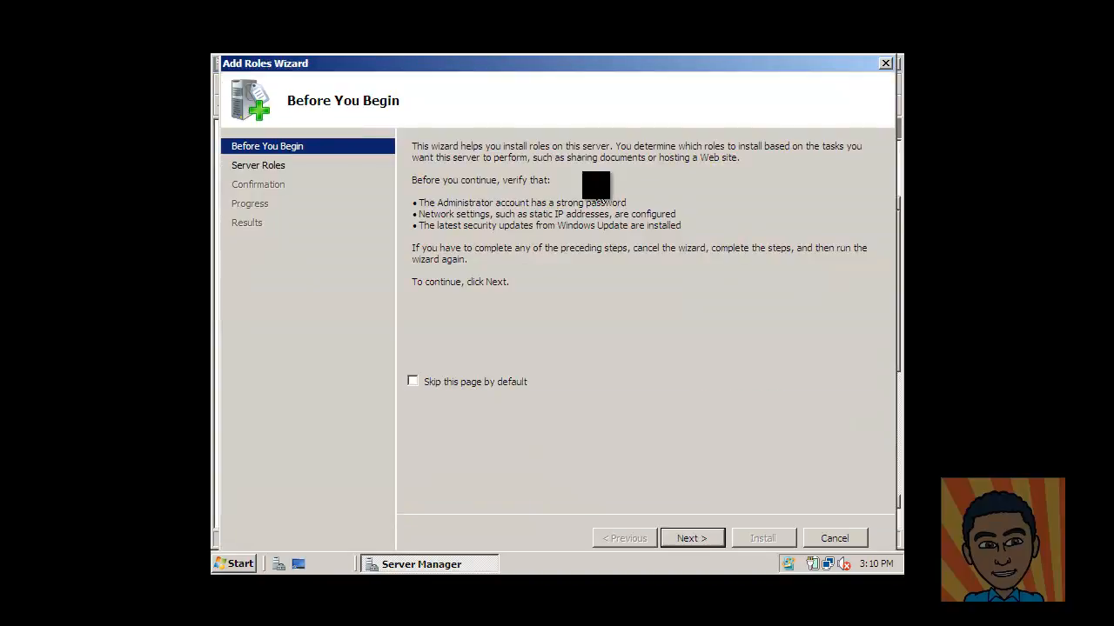
# Step: Select Active Directory Domain Services in the Add Roles Wizard and install it
pyautogui.click(252, 166)
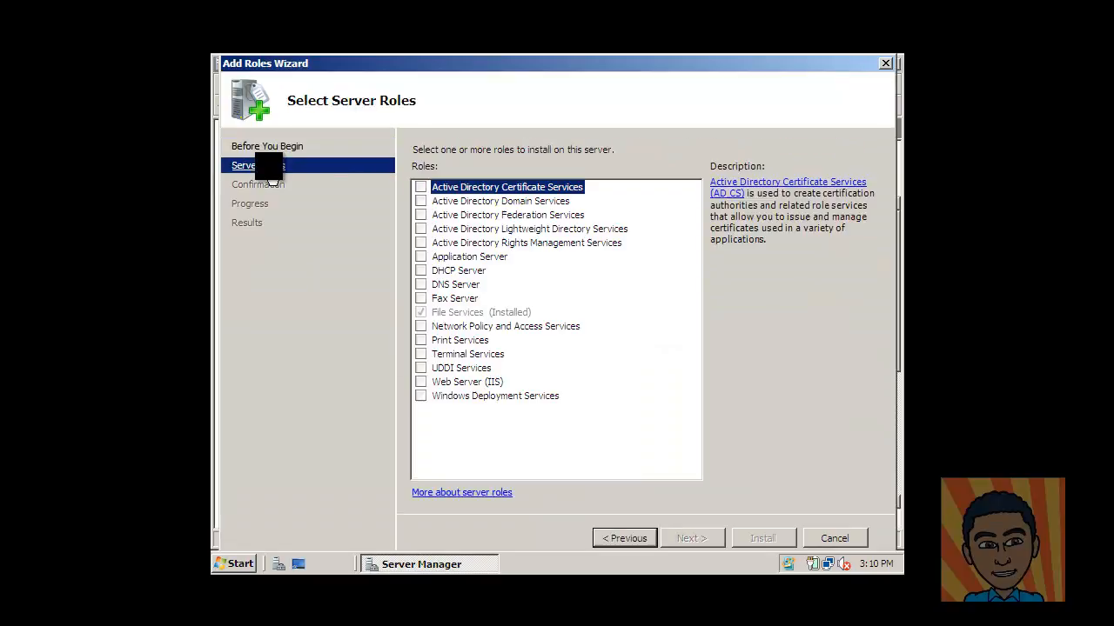
pyautogui.click(421, 201)
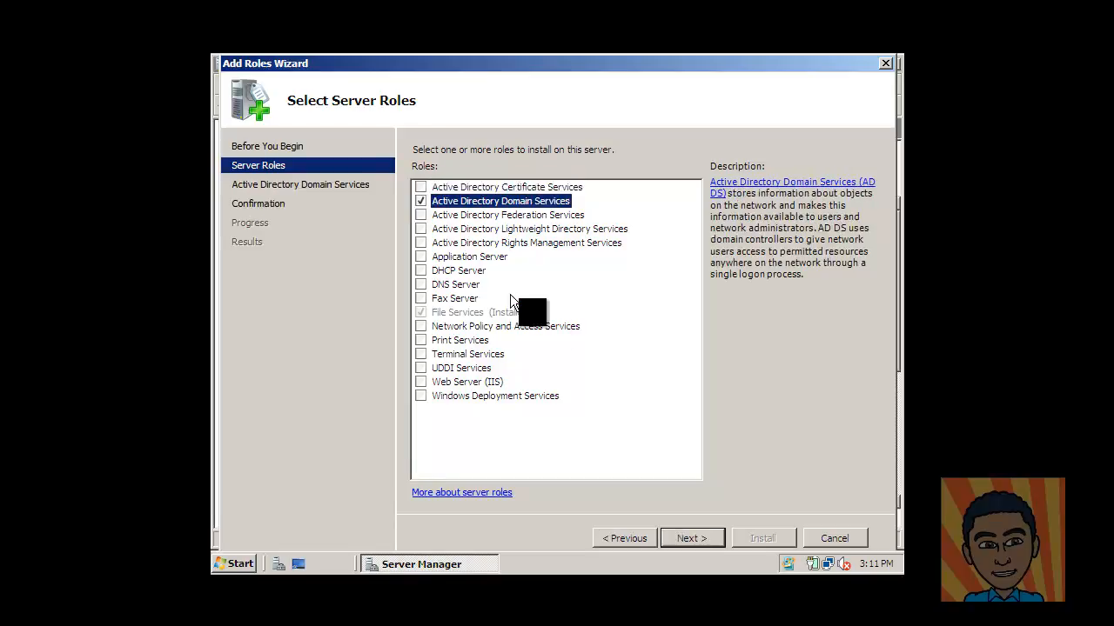
pyautogui.click(703, 540)
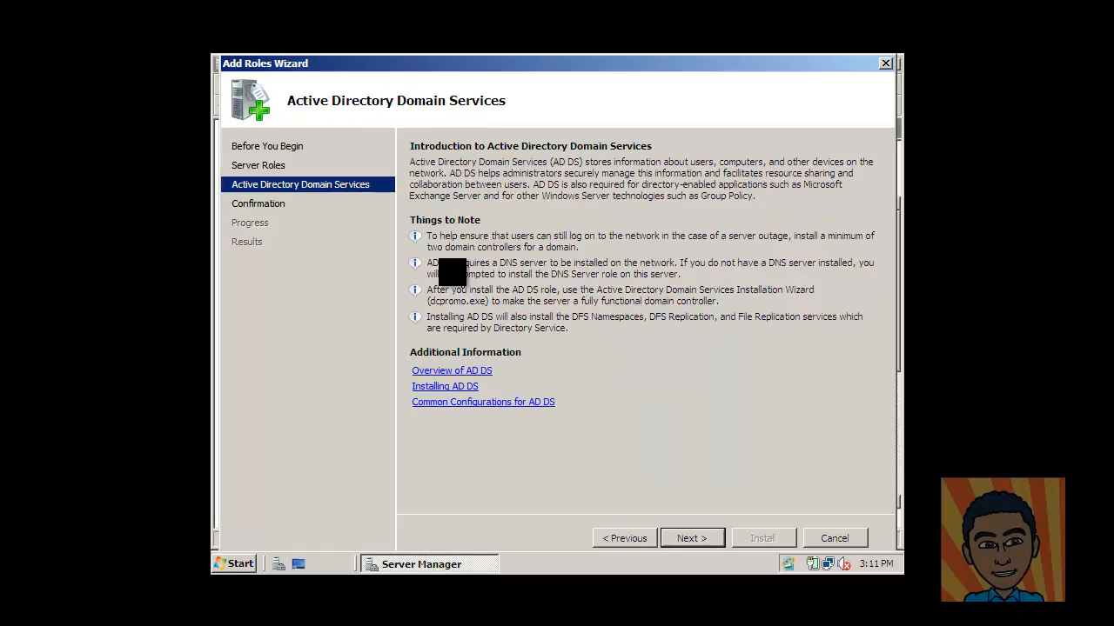
pyautogui.click(692, 539)
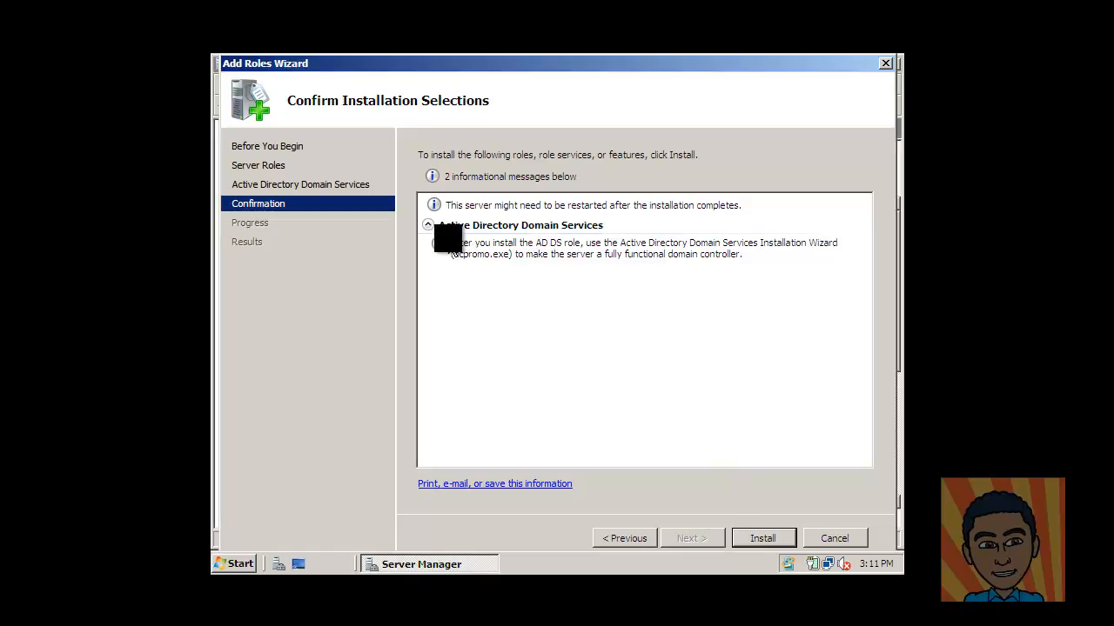
pyautogui.click(762, 542)
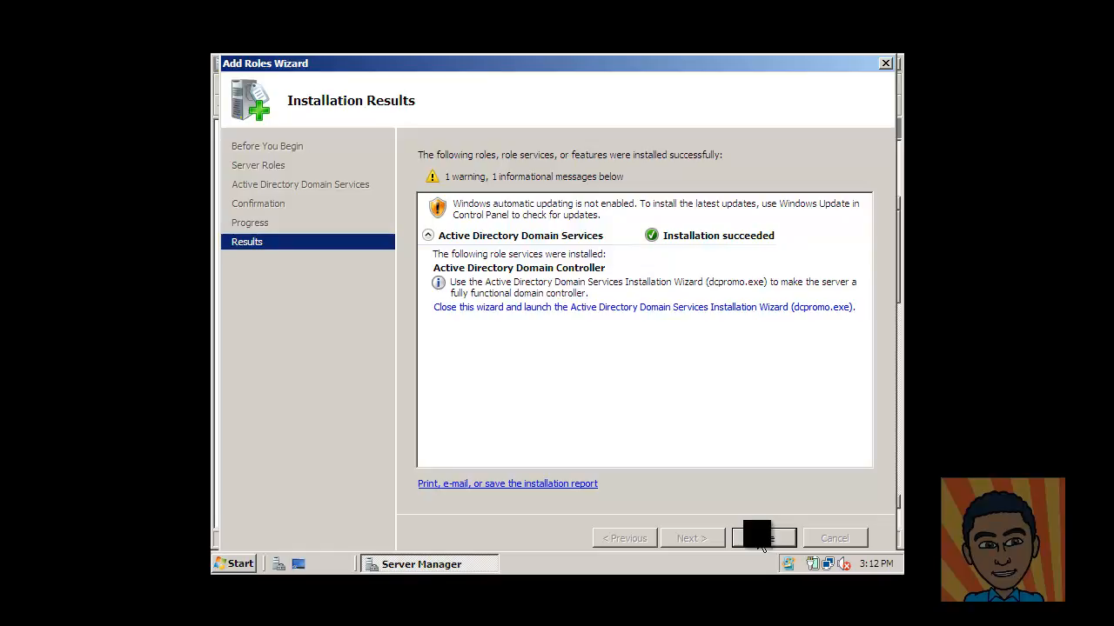
# Step: Close the finished wizard, leaving 2 of 16 roles installed including AD DS
pyautogui.click(762, 543)
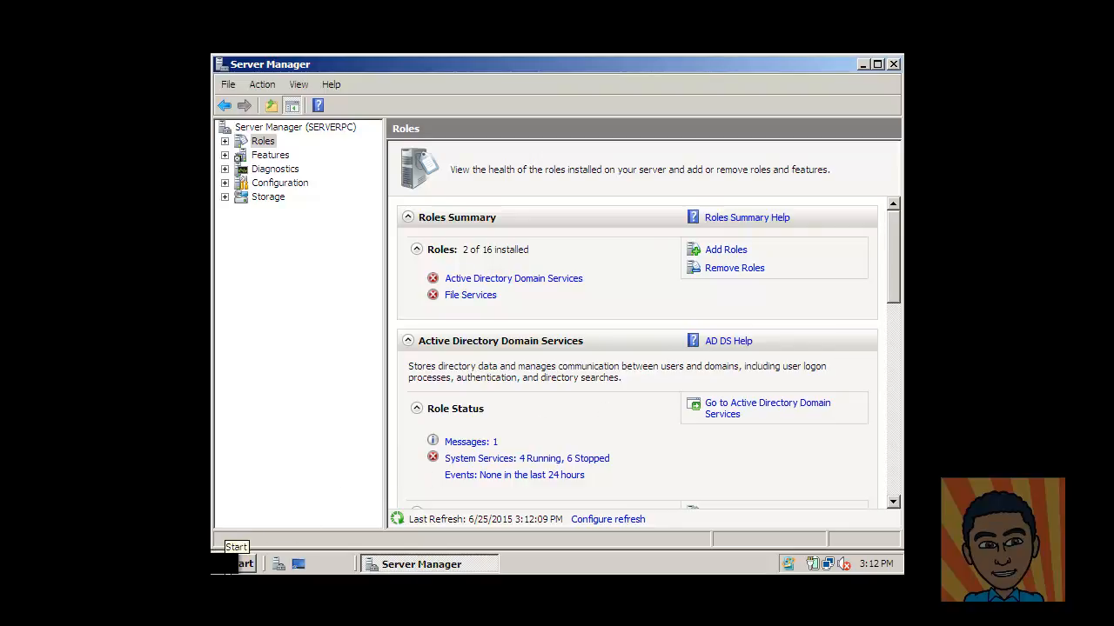
# Step: Run dcpromo from a Command Prompt to start the AD DS Installation Wizard
pyautogui.click(228, 564)
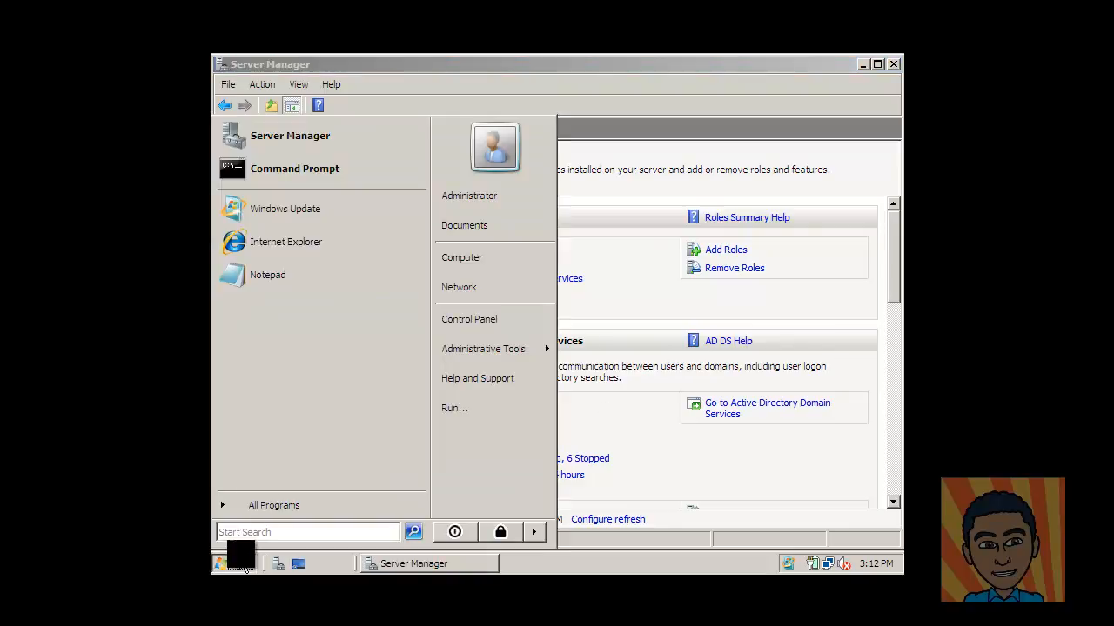
pyautogui.click(262, 179)
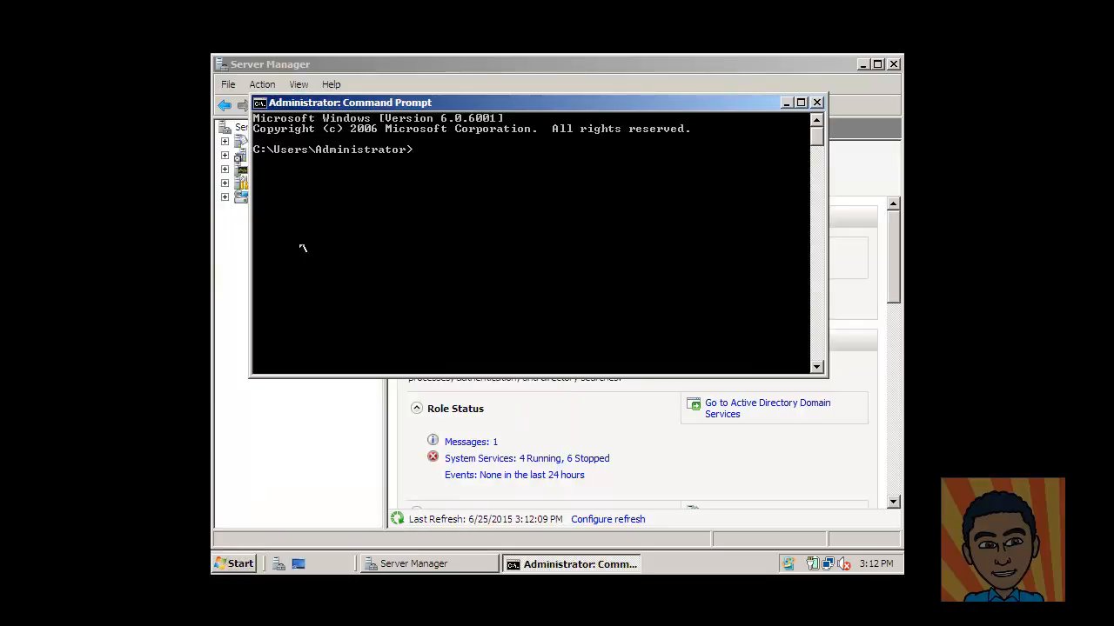
pyautogui.write('dcpromo')
pyautogui.press('Return')
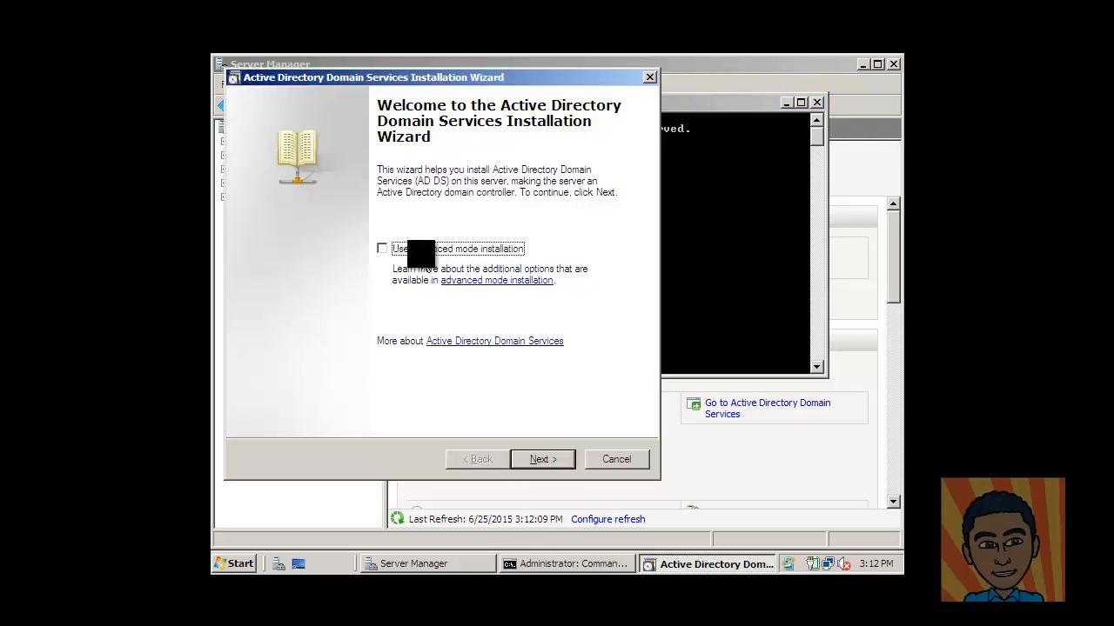
# Step: Choose to create a new domain in a new forest
pyautogui.click(541, 461)
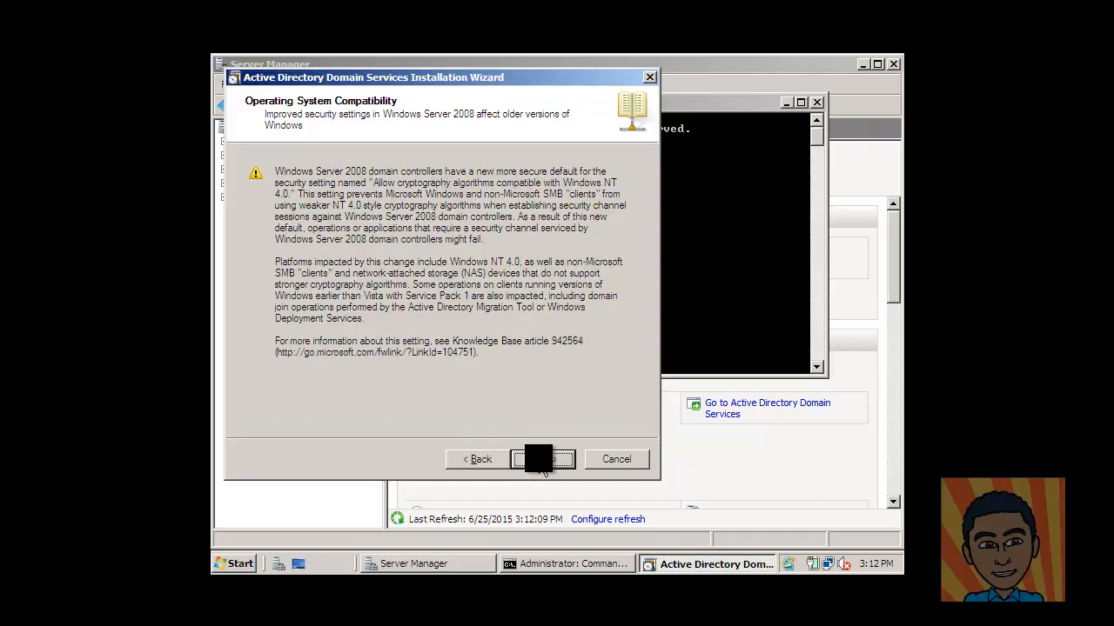
pyautogui.click(544, 461)
pyautogui.click(356, 293)
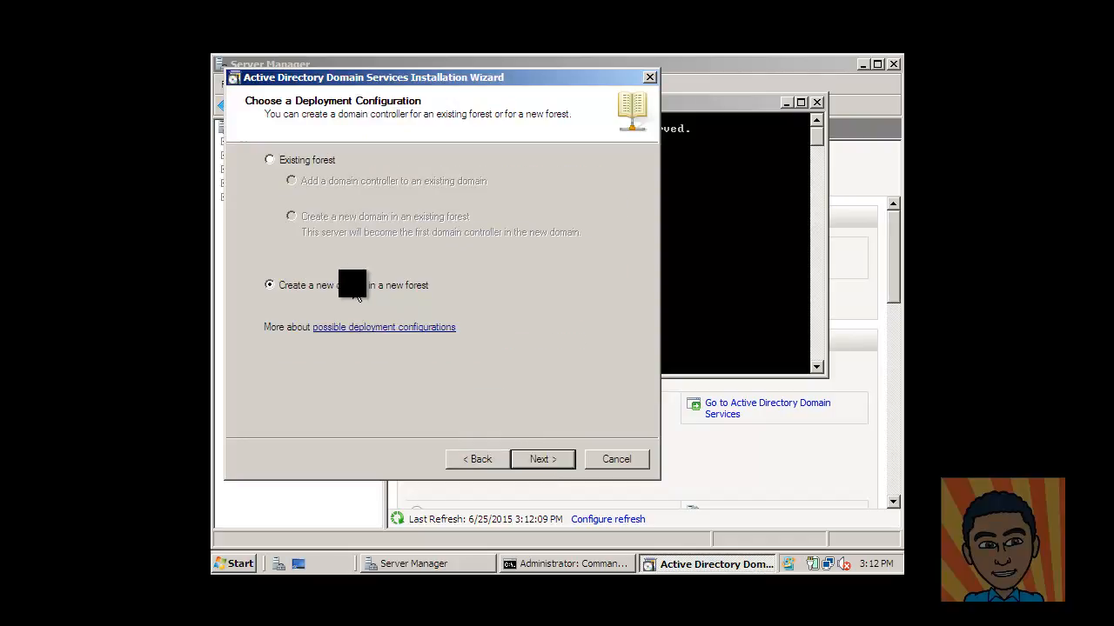
pyautogui.click(549, 461)
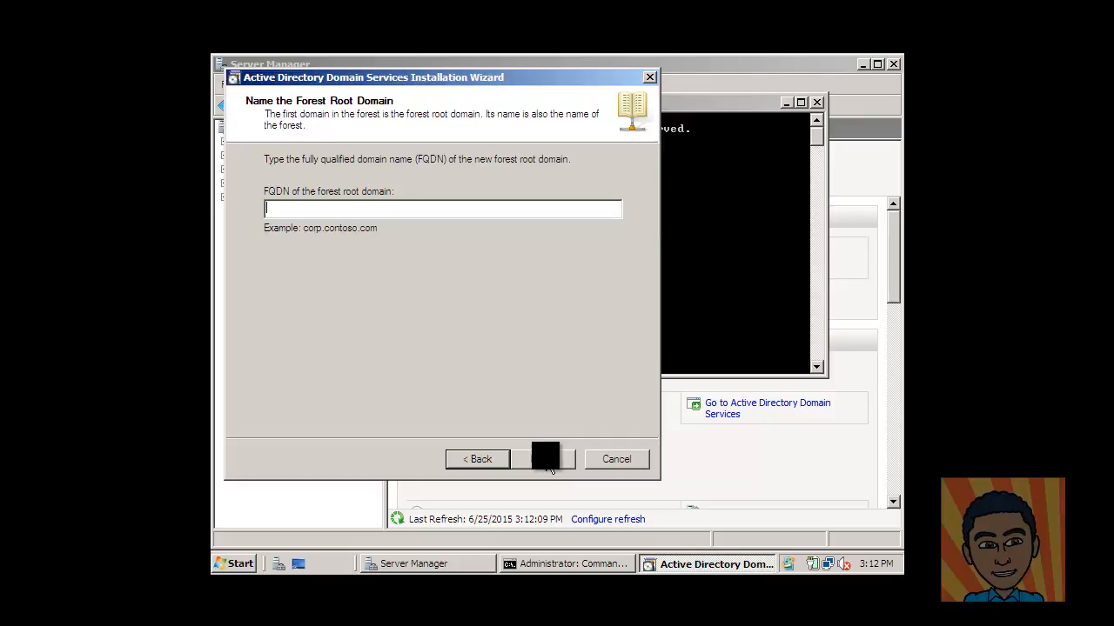
# Step: Enter joseph.com as the FQDN and choose Windows Server 2003 forest and domain functional levels
pyautogui.write('joseph')
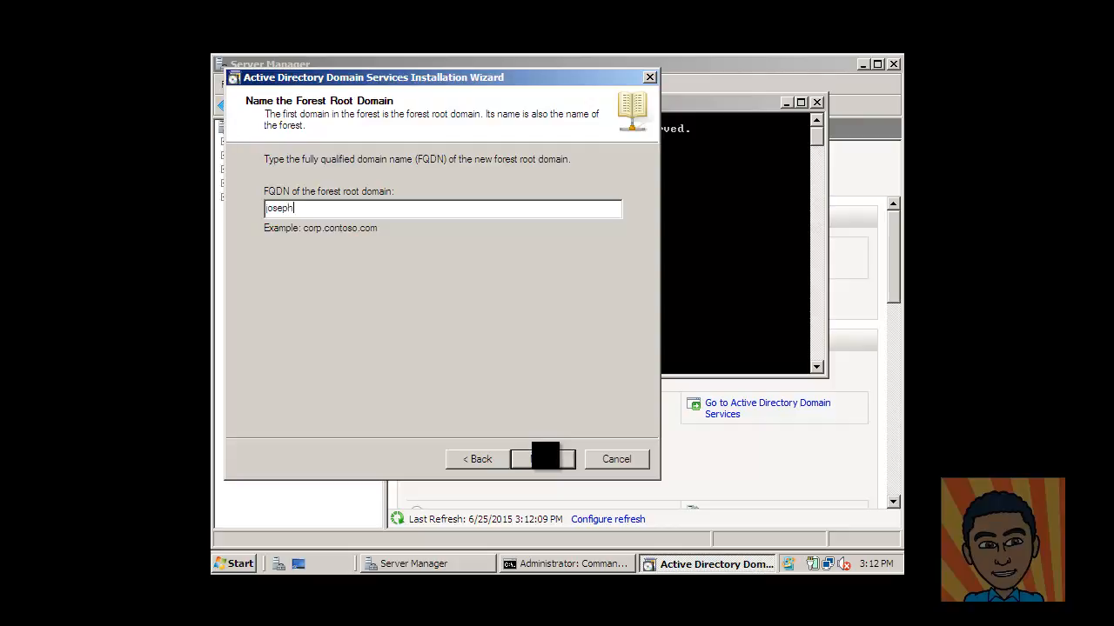
pyautogui.write('.com')
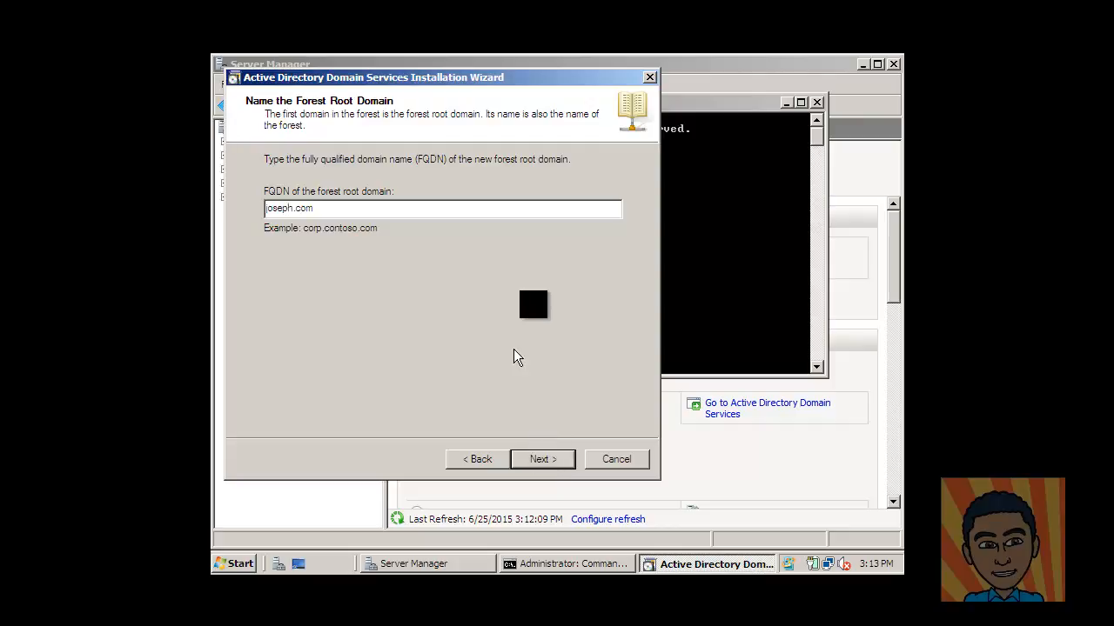
pyautogui.click(549, 467)
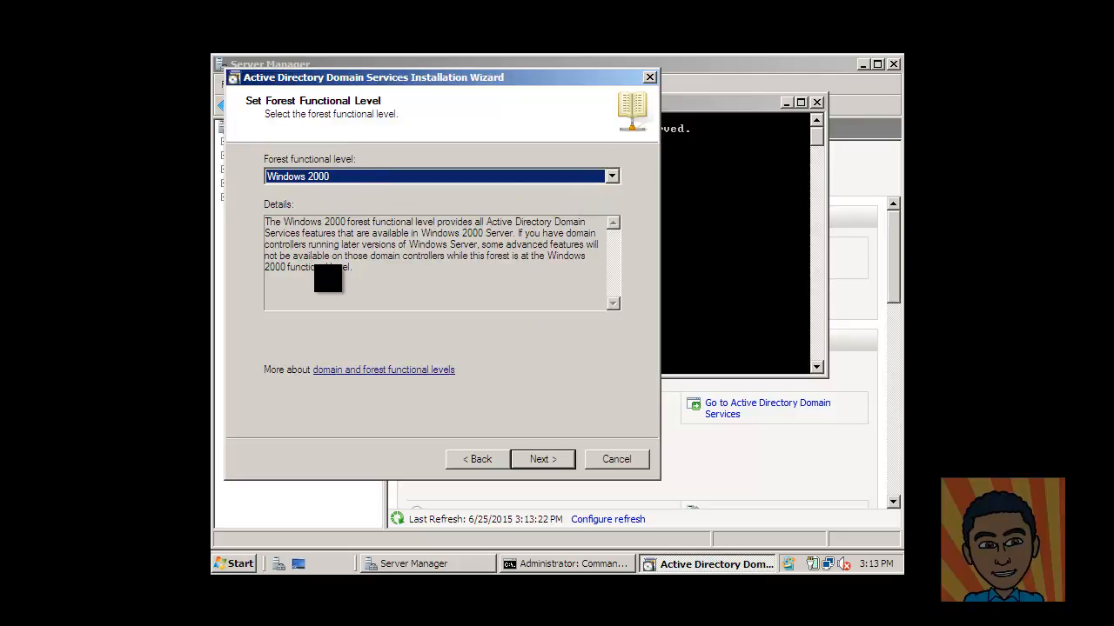
pyautogui.click(617, 182)
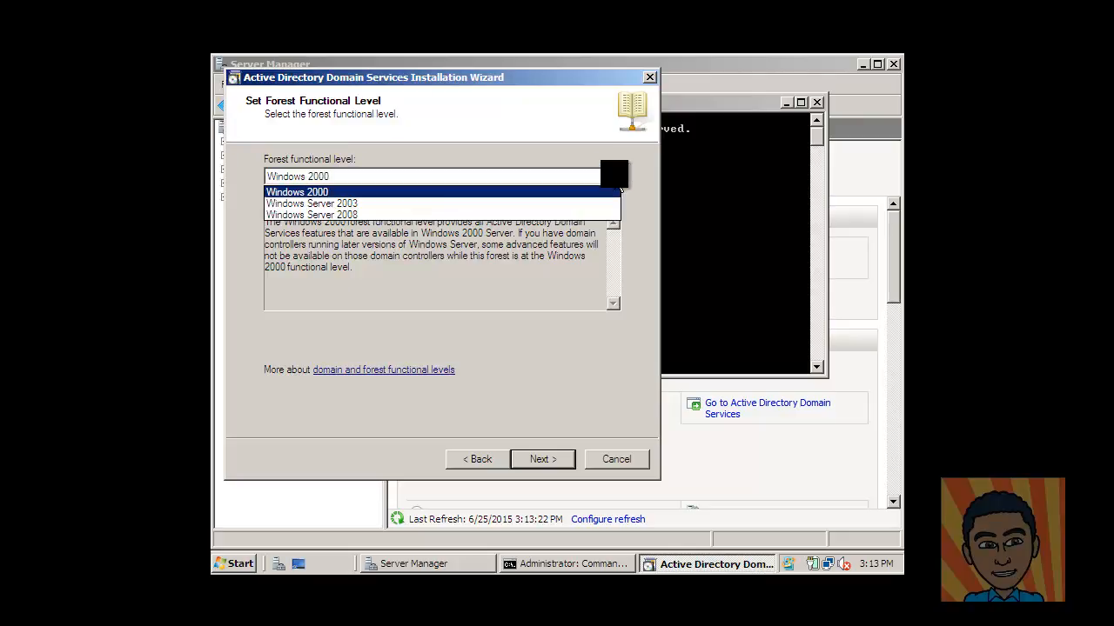
pyautogui.click(555, 205)
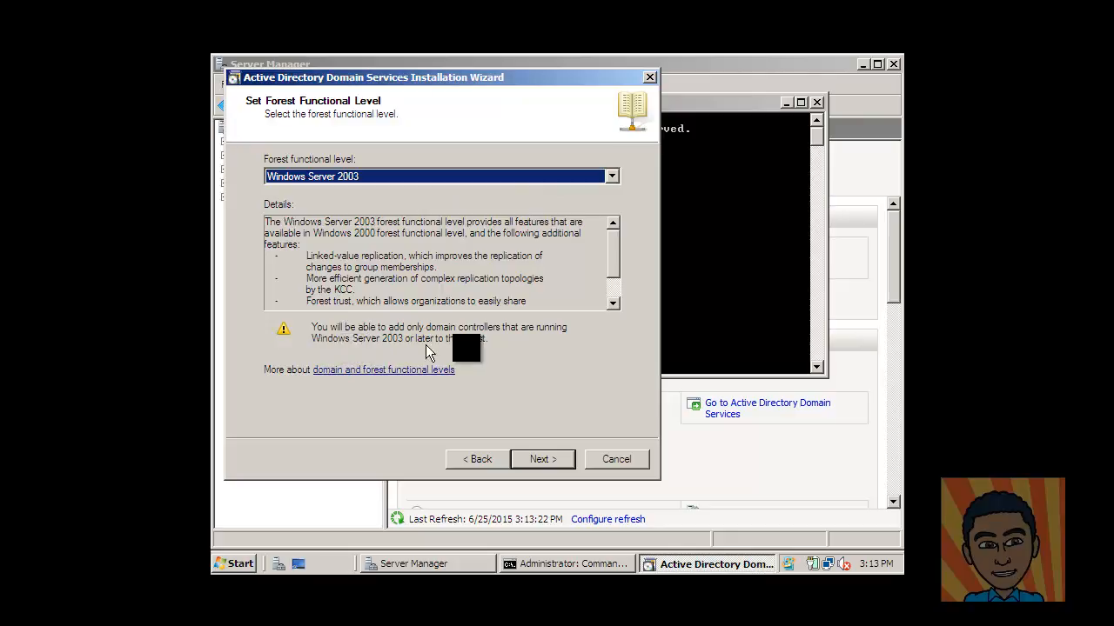
pyautogui.click(545, 461)
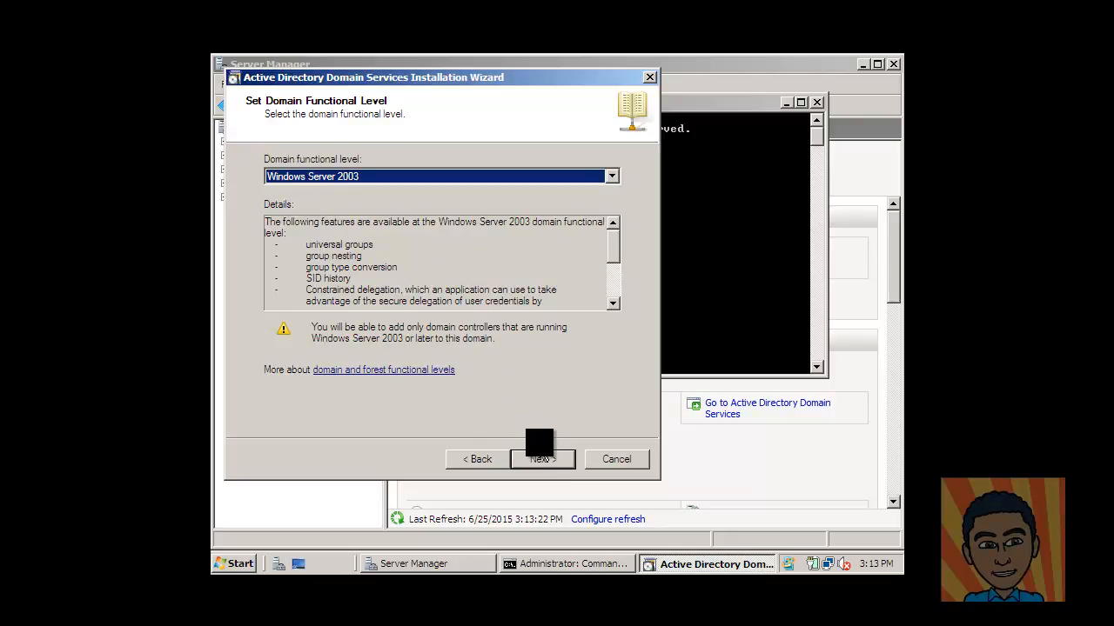
pyautogui.click(546, 461)
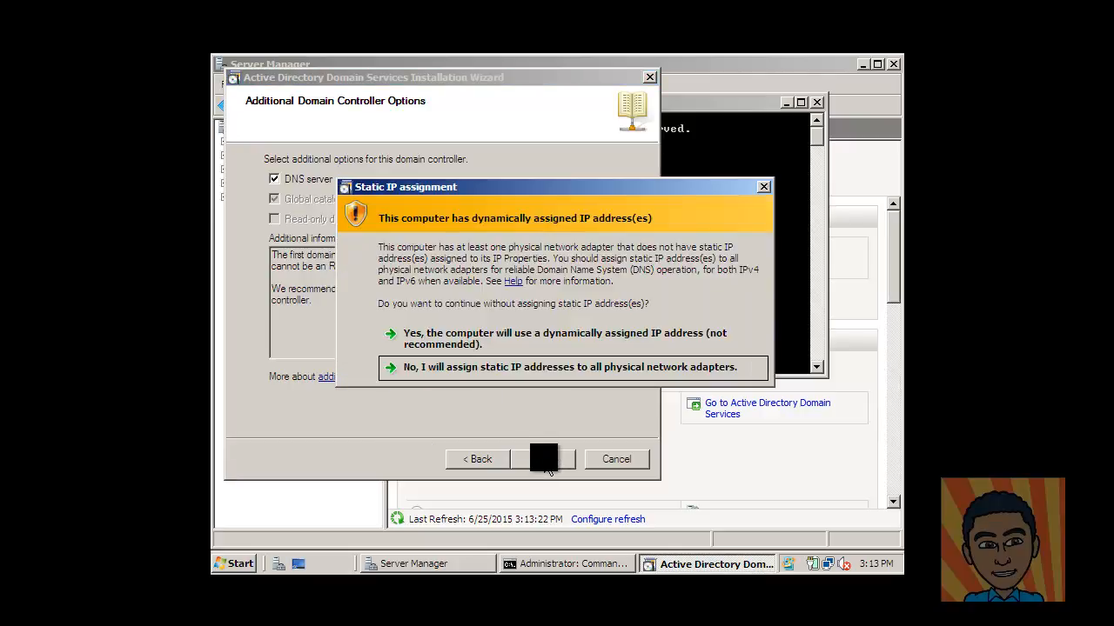
# Step: Accept the dynamic IP and DNS delegation warnings and keep the default NTDS/SYSVOL folders
pyautogui.click(509, 348)
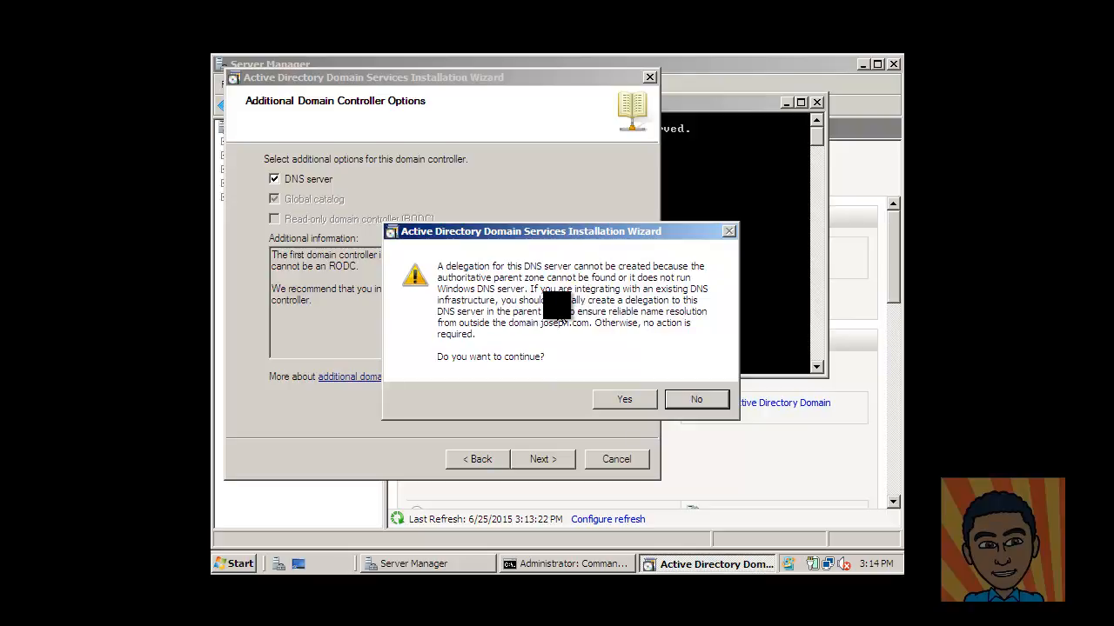
pyautogui.click(621, 405)
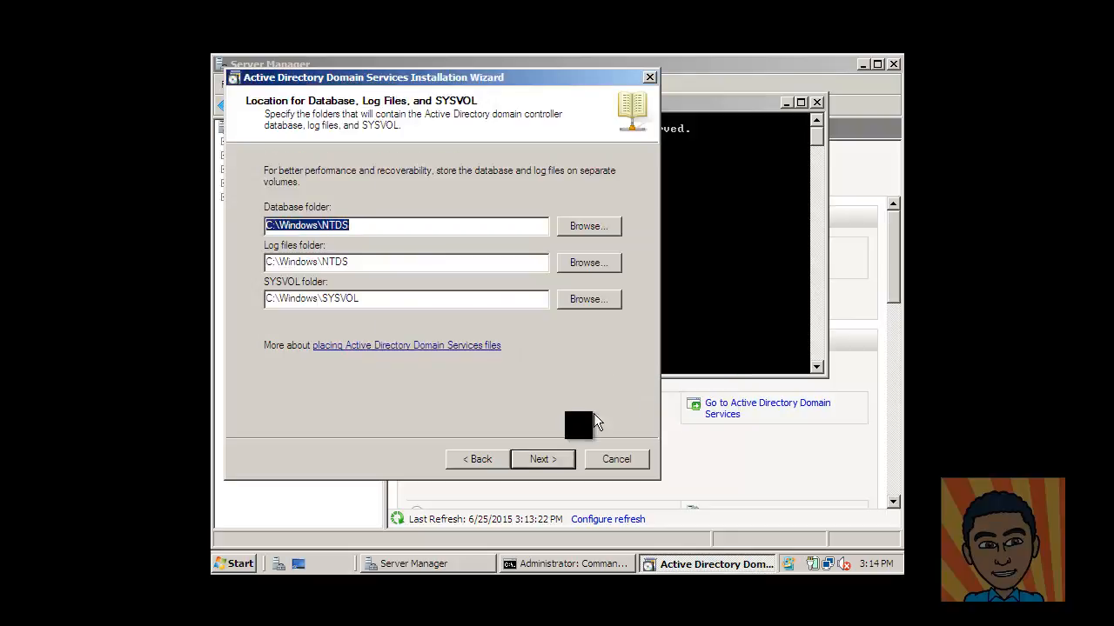
pyautogui.click(548, 465)
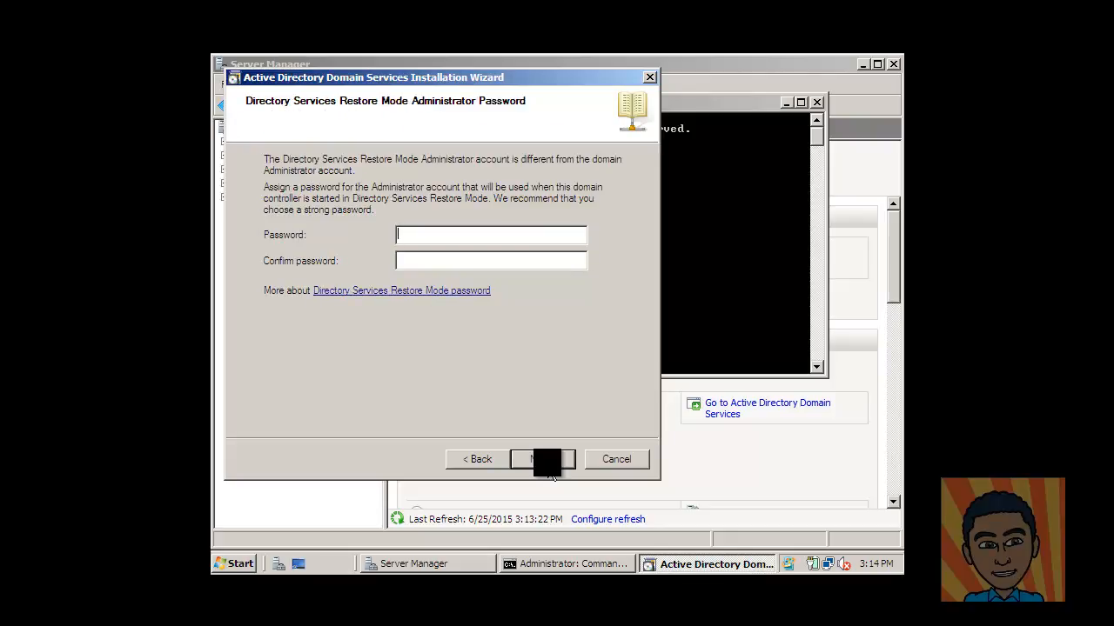
# Step: Enter and confirm the Restore Mode password, review the summary, and start the promotion
pyautogui.write('••••••••')
pyautogui.press('Tab')
pyautogui.write('••••••••')
pyautogui.click(541, 461)
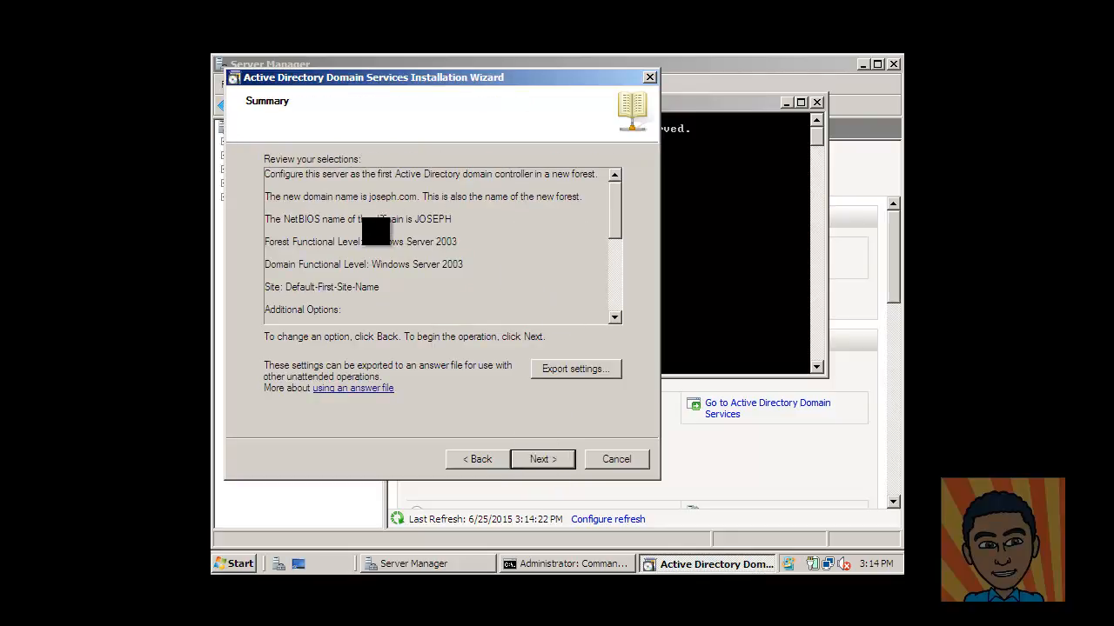
pyautogui.moveTo(615, 203); pyautogui.dragTo(628, 279)
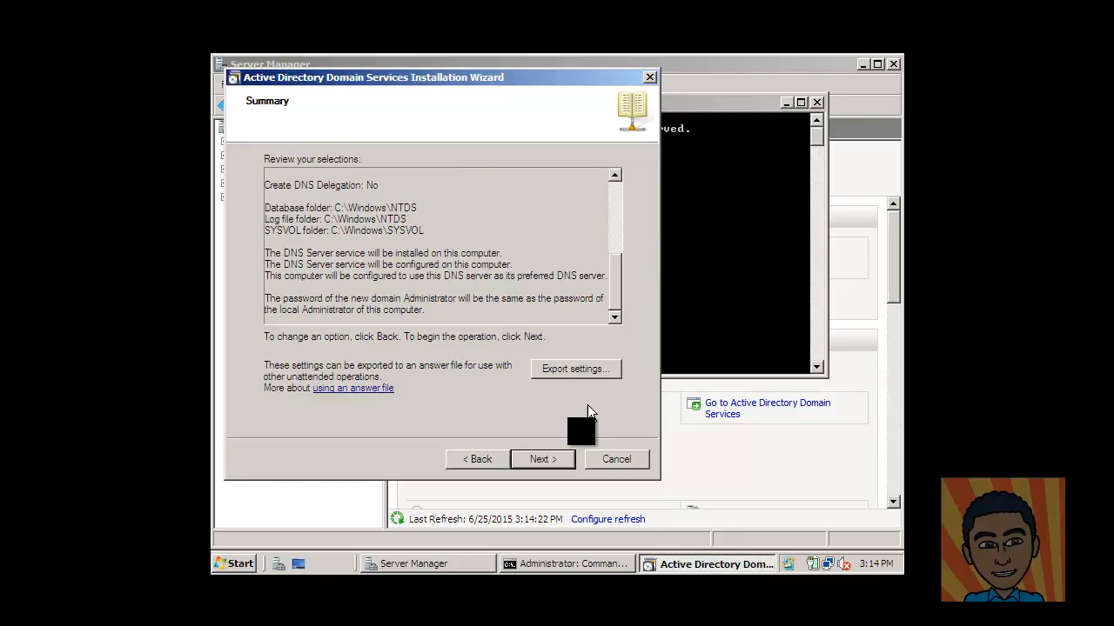
pyautogui.click(551, 461)
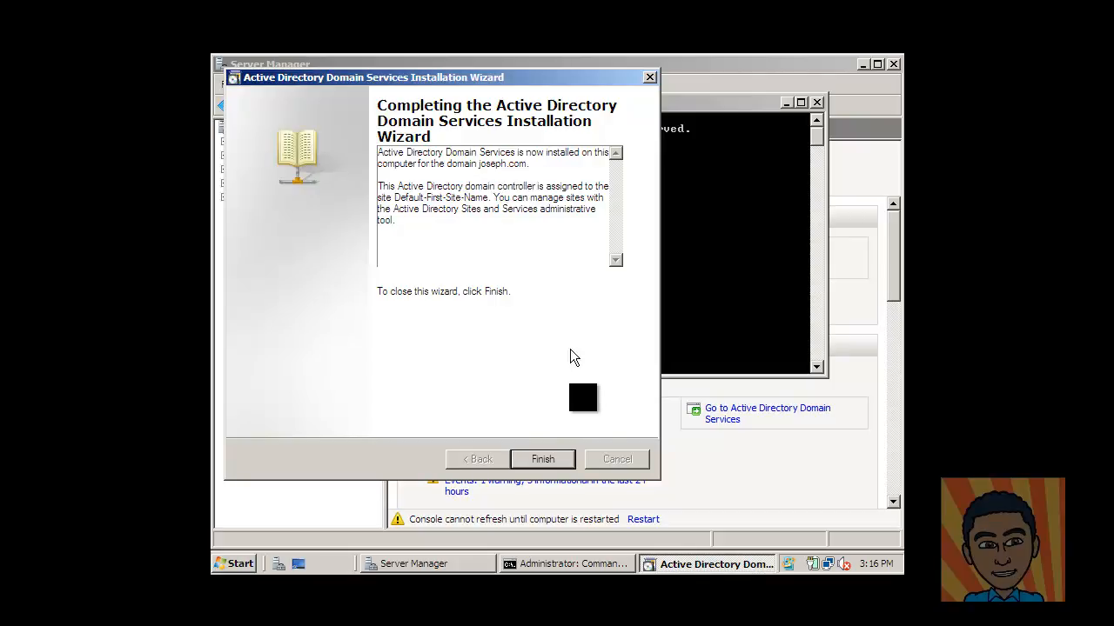
# Step: Finish the AD DS wizard and restart the server immediately
pyautogui.click(543, 458)
pyautogui.click(517, 339)
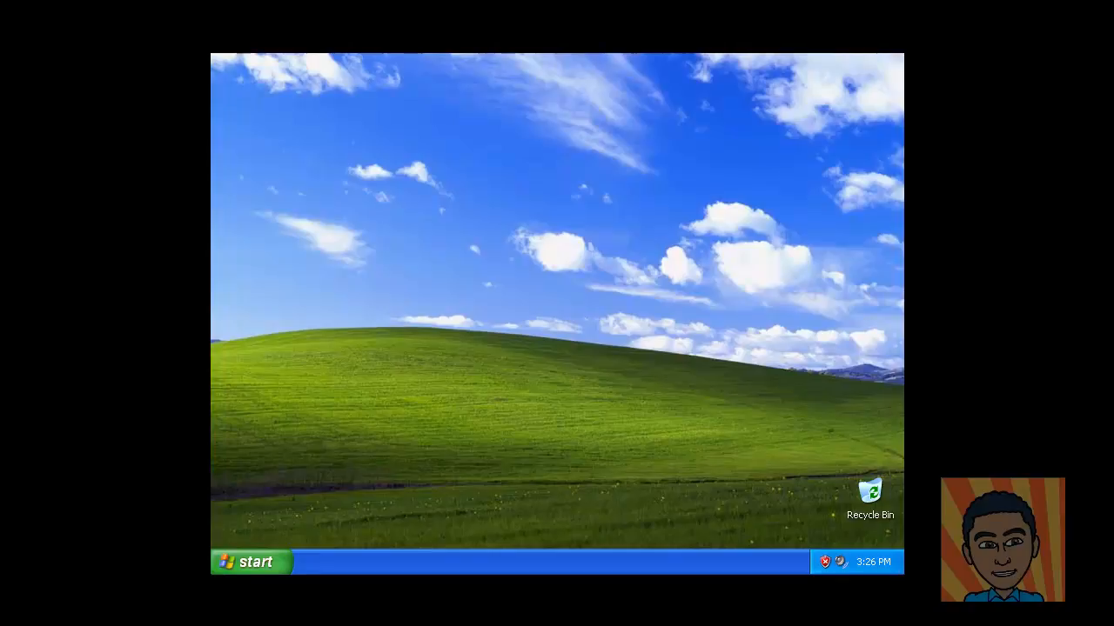
# Step: On the XP machine, open System Properties and enter joseph.com as the domain to join
pyautogui.click(249, 562)
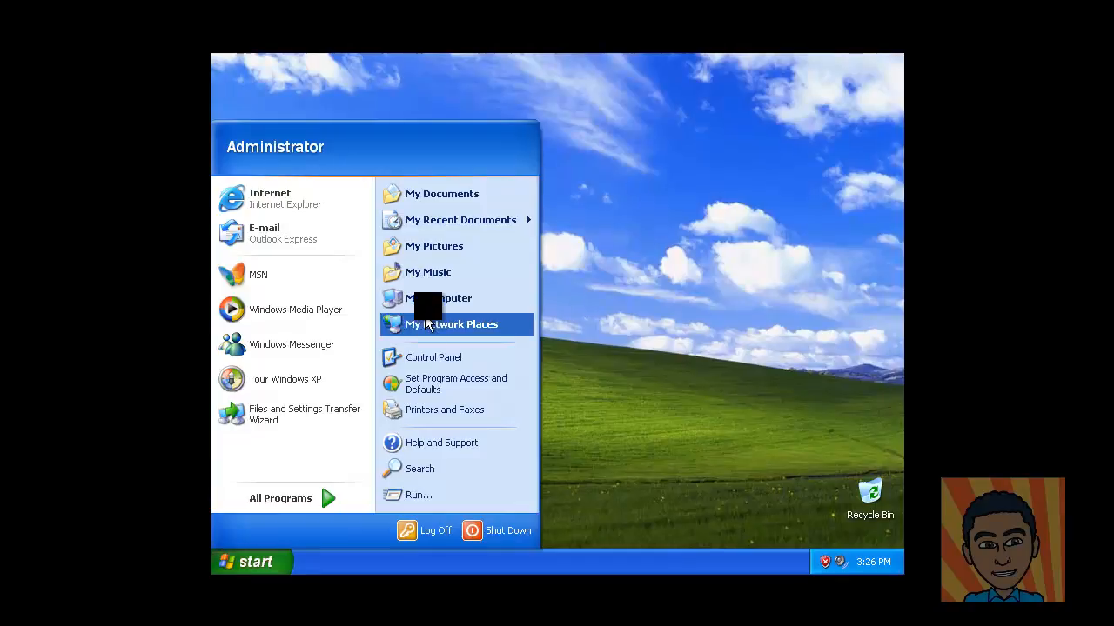
pyautogui.rightClick(433, 304)
pyautogui.click(479, 447)
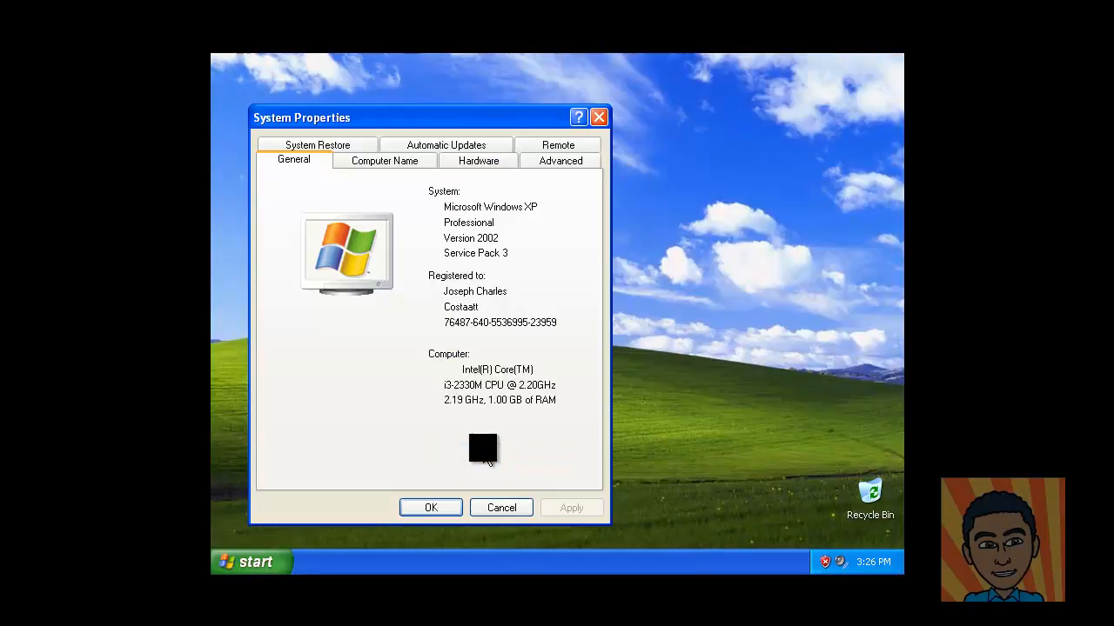
pyautogui.click(375, 162)
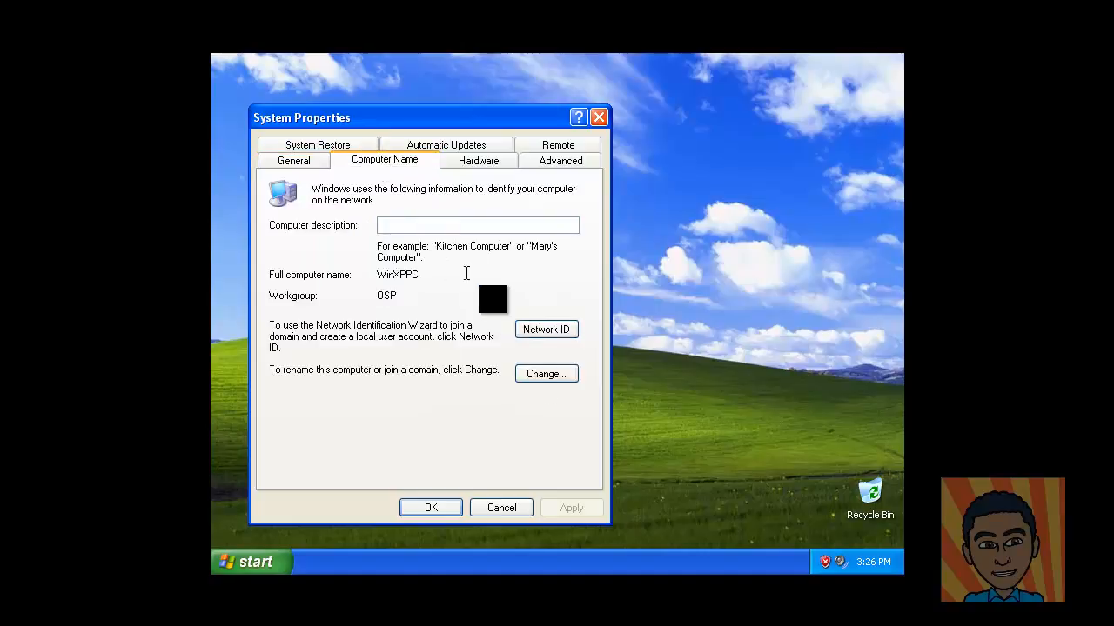
pyautogui.click(545, 373)
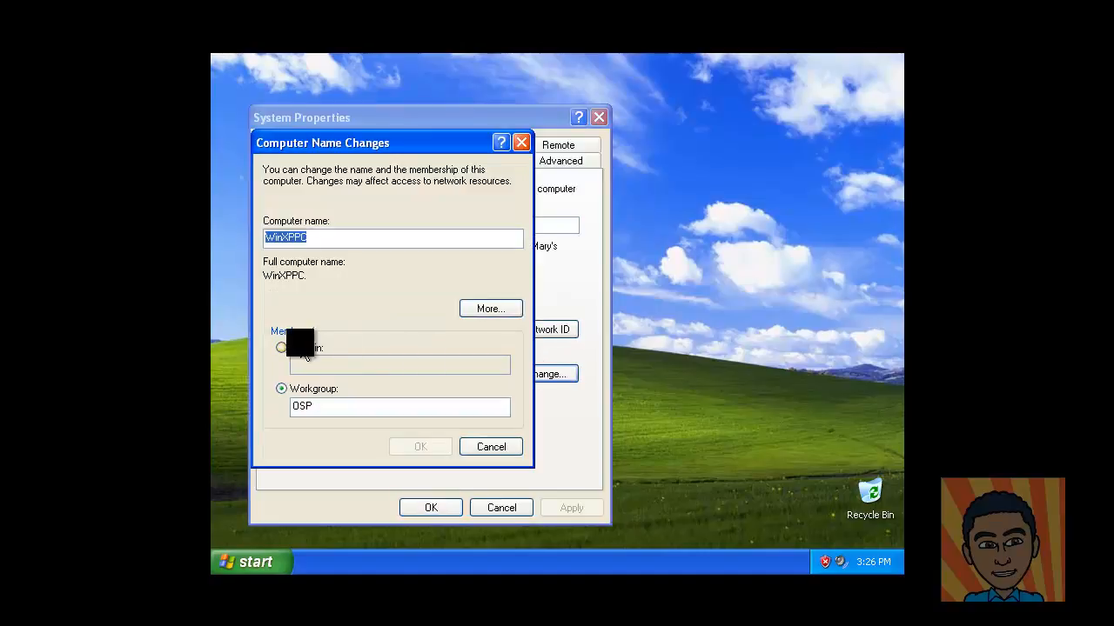
pyautogui.click(305, 348)
pyautogui.write('oseph.com')
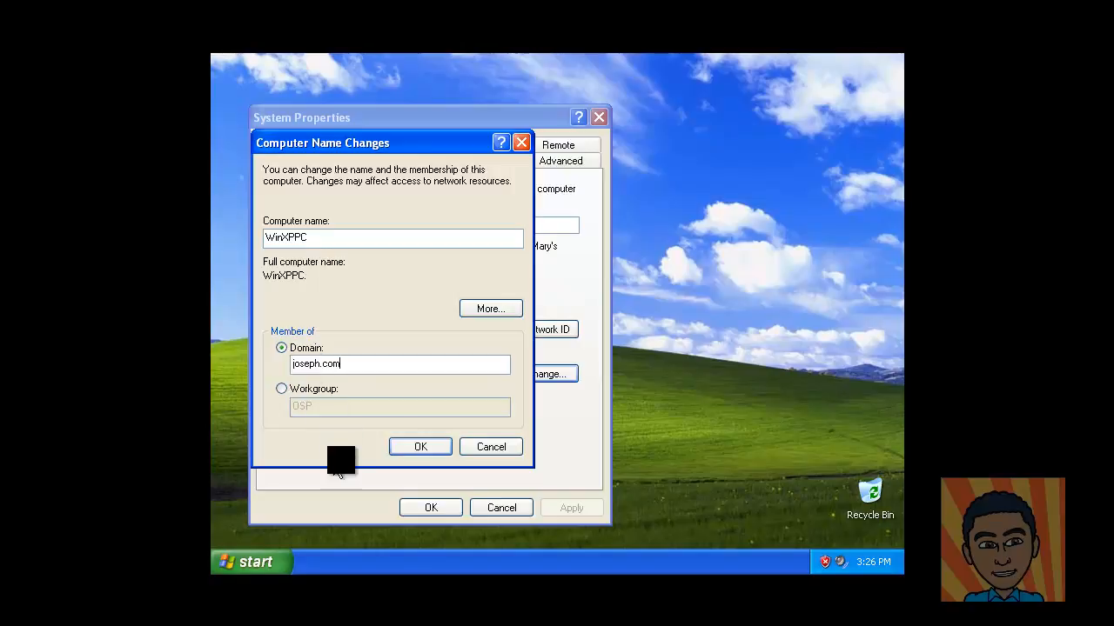
pyautogui.click(421, 446)
# Step: Authenticate with domain administrator credentials, confirm the welcome message, and restart WinXPPC
pyautogui.write('admi')
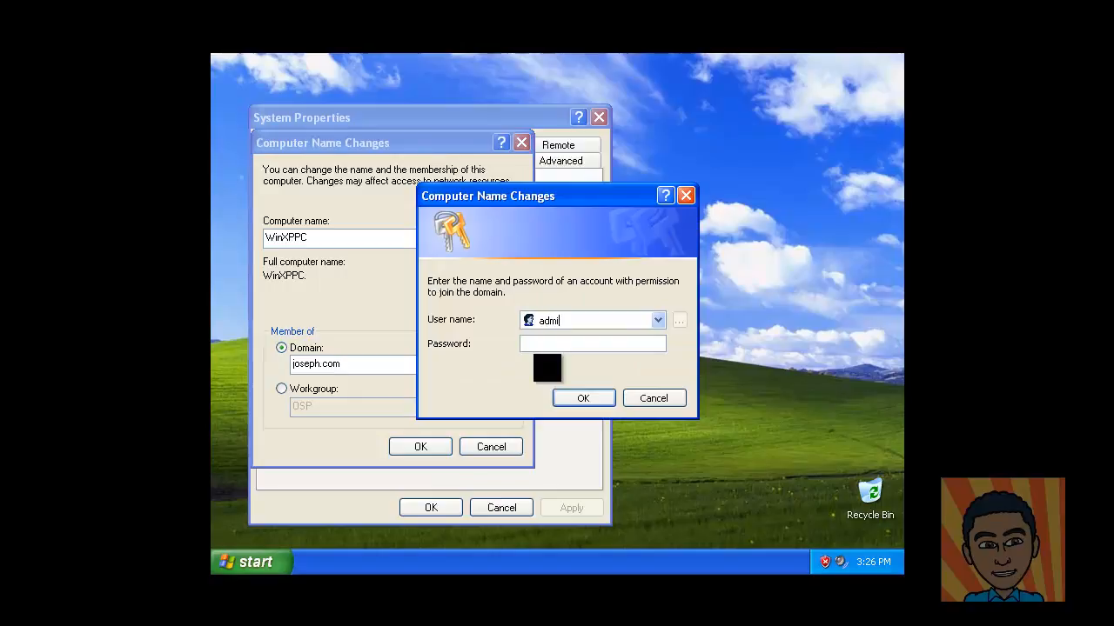
pyautogui.write('nistrar')
pyautogui.write('tor')
pyautogui.press('Tab')
pyautogui.write('********')
pyautogui.click(582, 397)
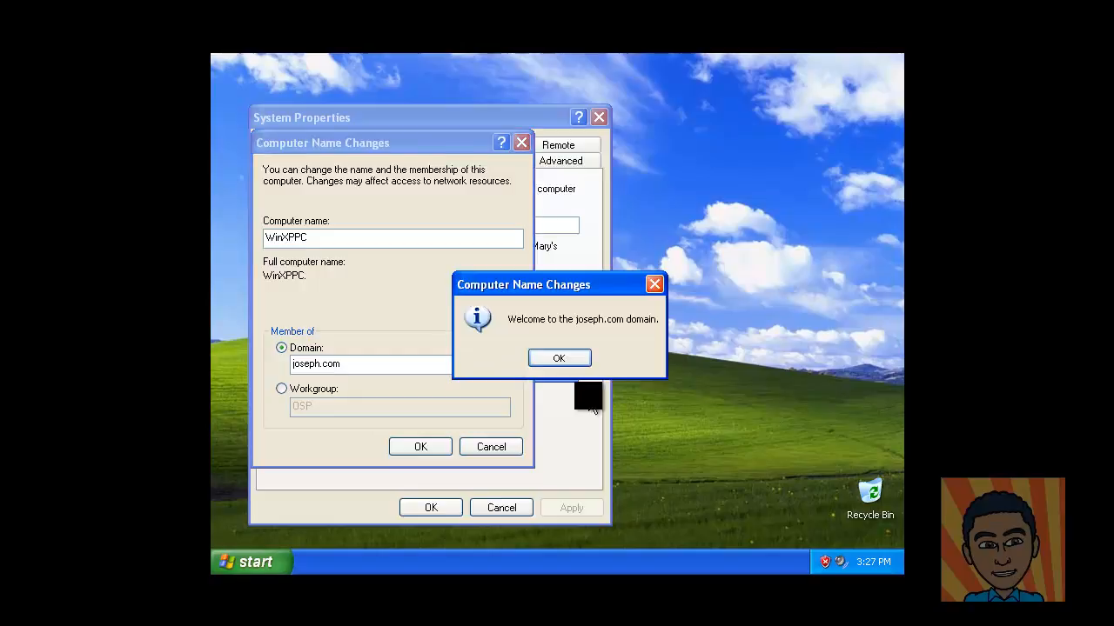
pyautogui.click(571, 364)
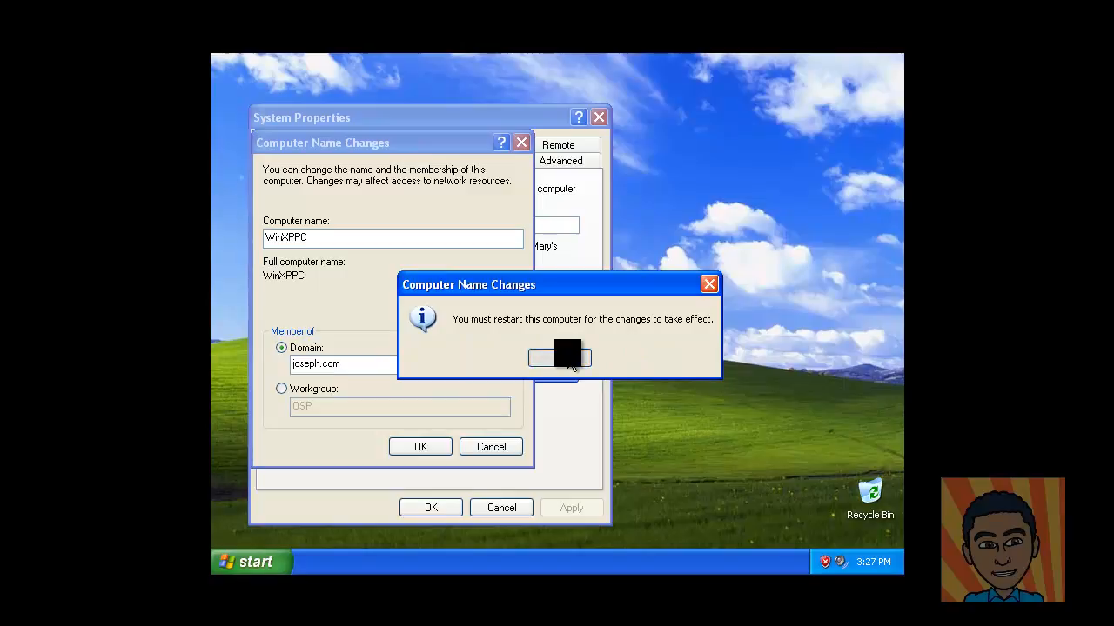
pyautogui.click(566, 359)
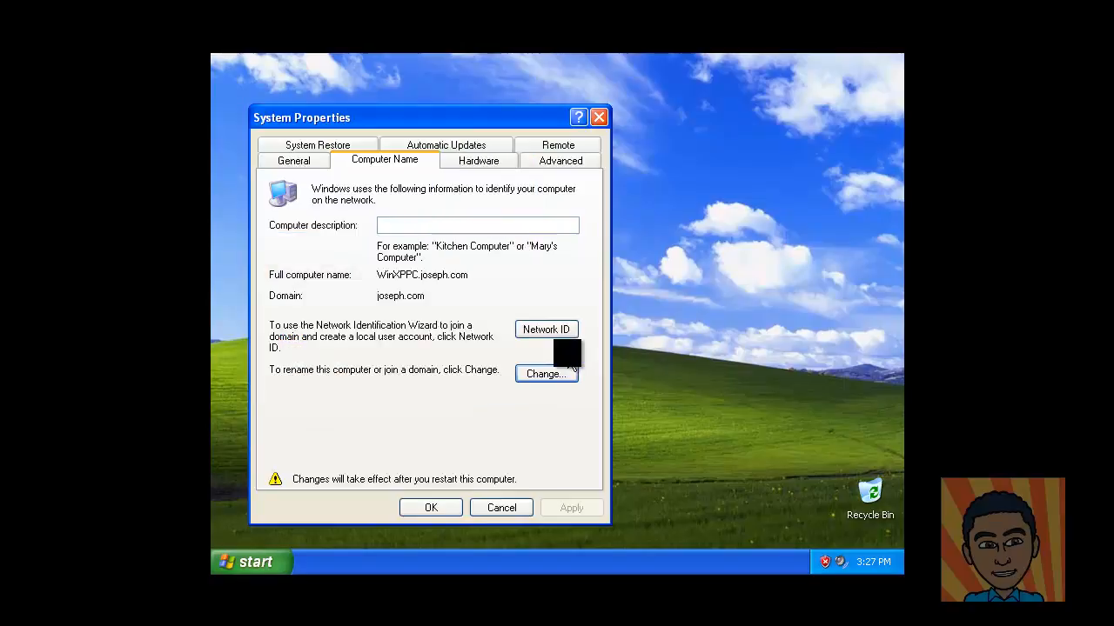
pyautogui.click(442, 509)
pyautogui.click(538, 362)
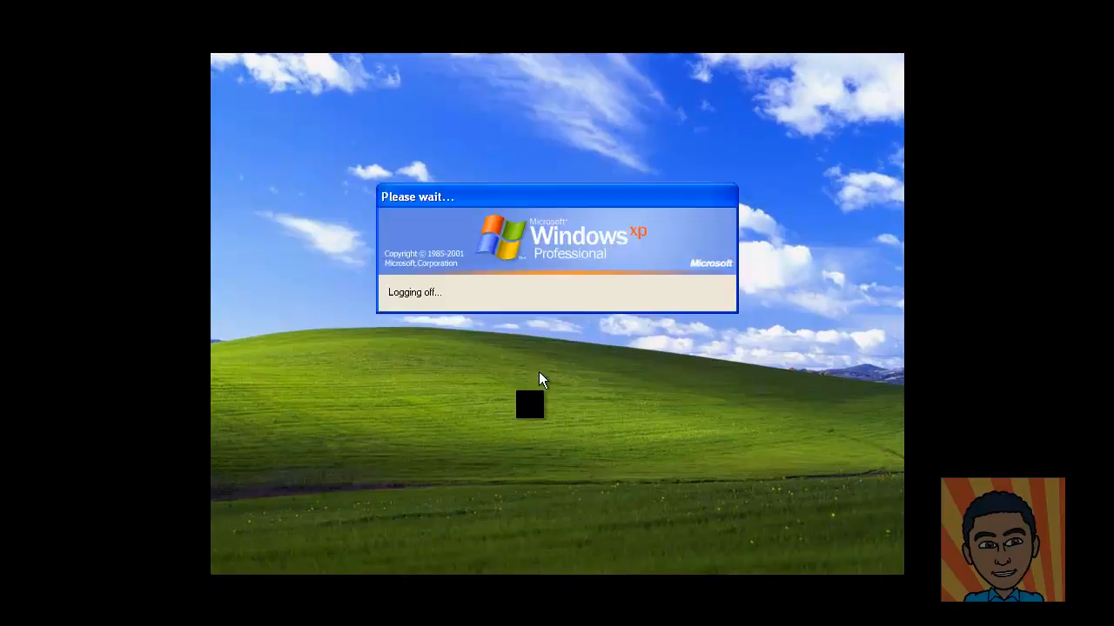
# Step: On Windows 7, change the computer's membership to the joseph.com domain
pyautogui.moveTo(476, 574)
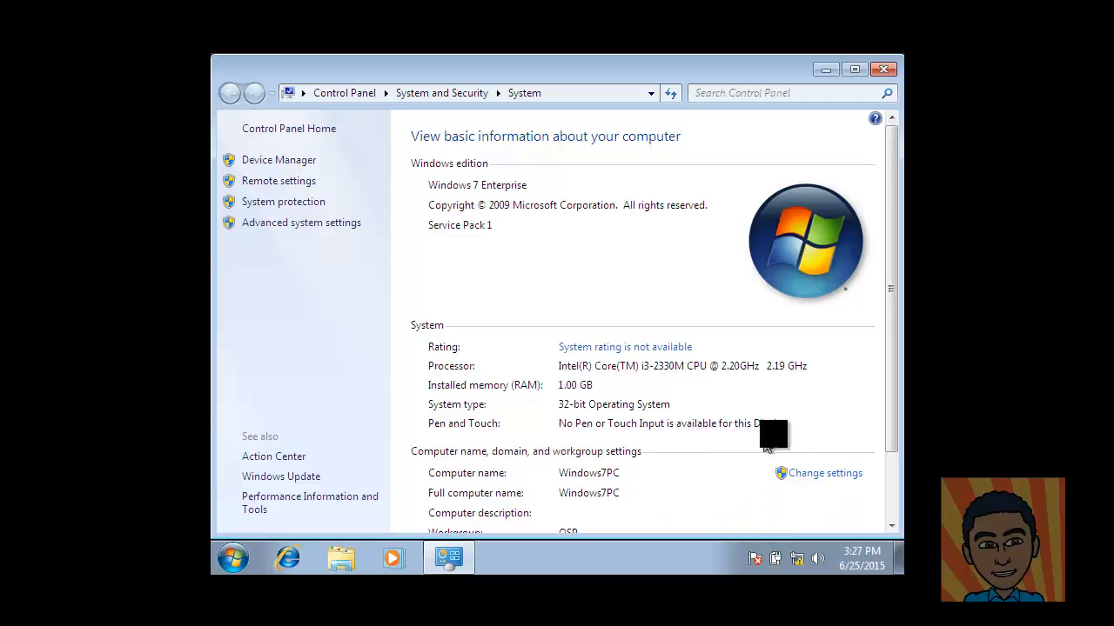
pyautogui.click(834, 474)
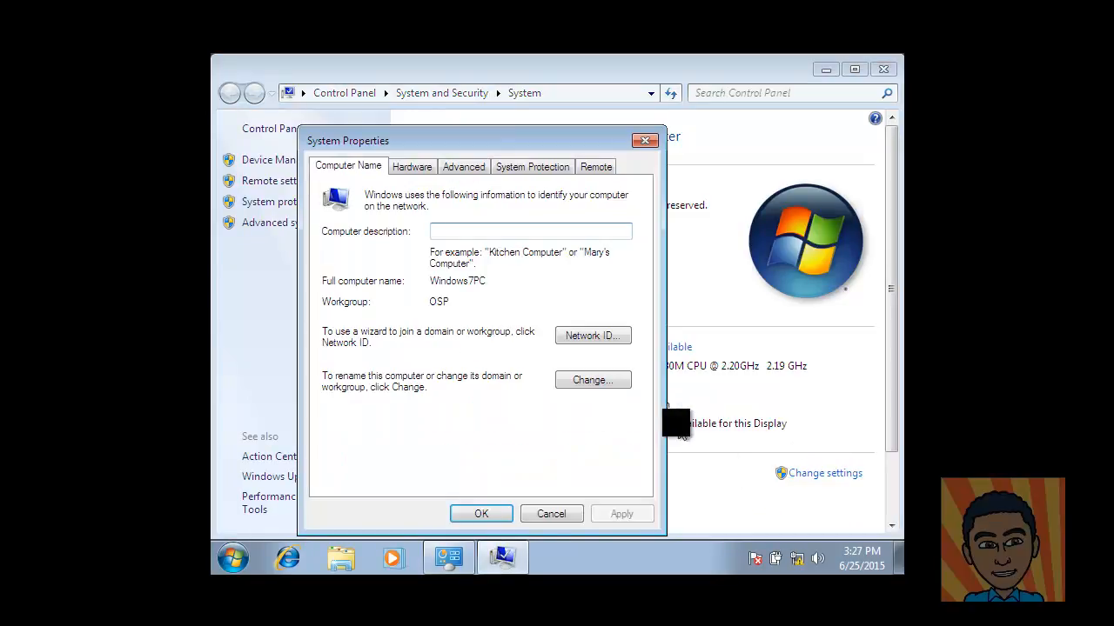
pyautogui.click(598, 380)
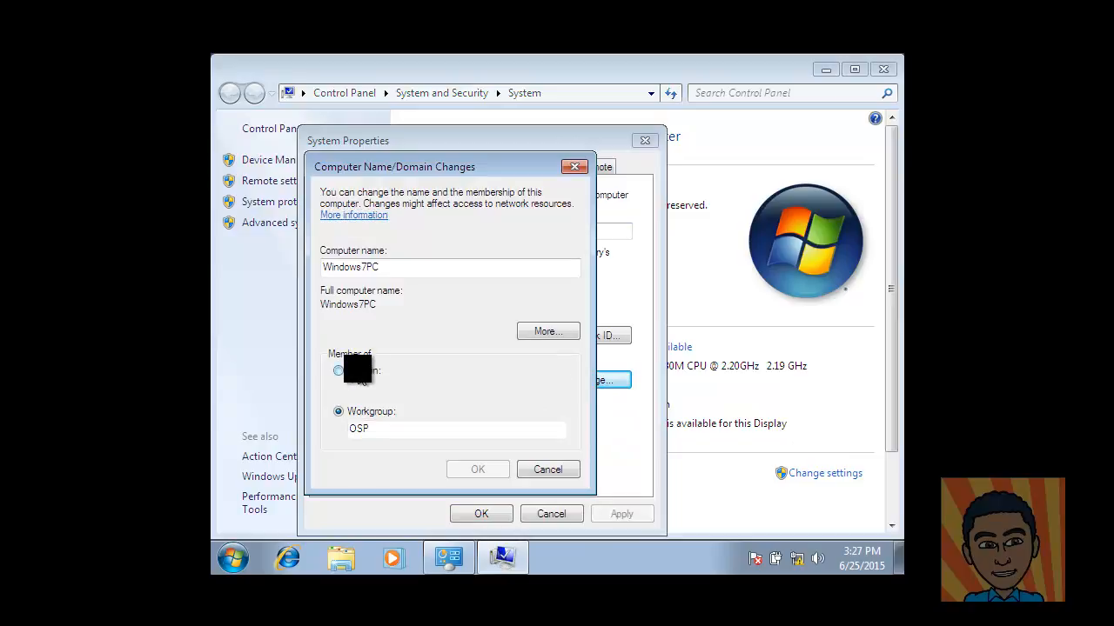
pyautogui.click(350, 371)
pyautogui.write('joseph.com')
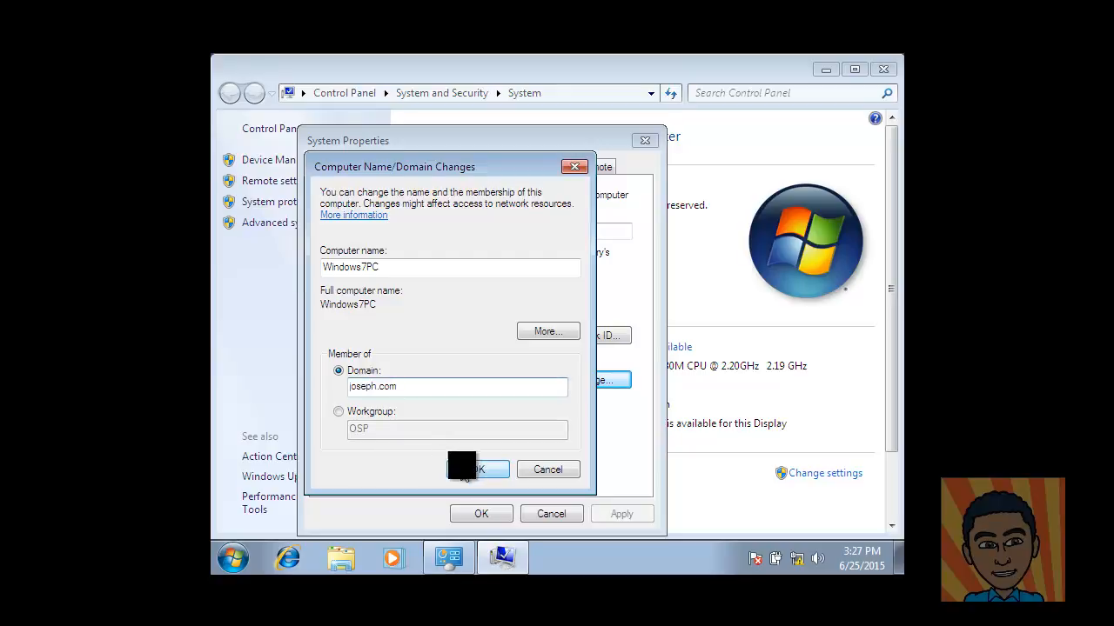
pyautogui.click(478, 469)
# Step: Supply domain administrator credentials, acknowledge the welcome and restart messages, and restart Windows 7
pyautogui.write('administrator')
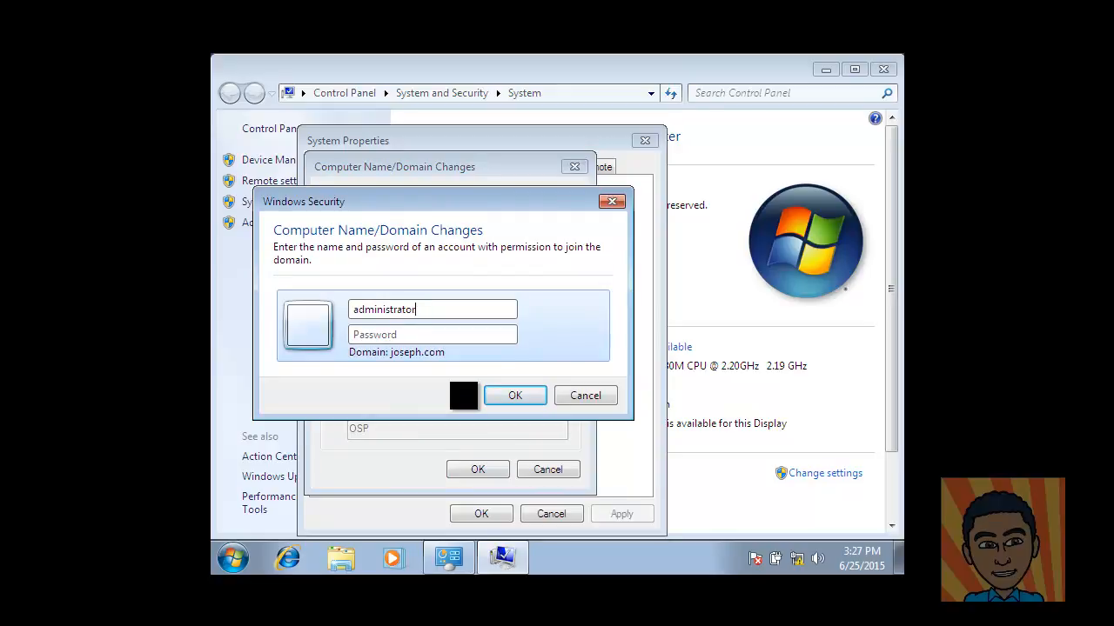
pyautogui.press('Tab')
pyautogui.write('••••••••')
pyautogui.click(522, 395)
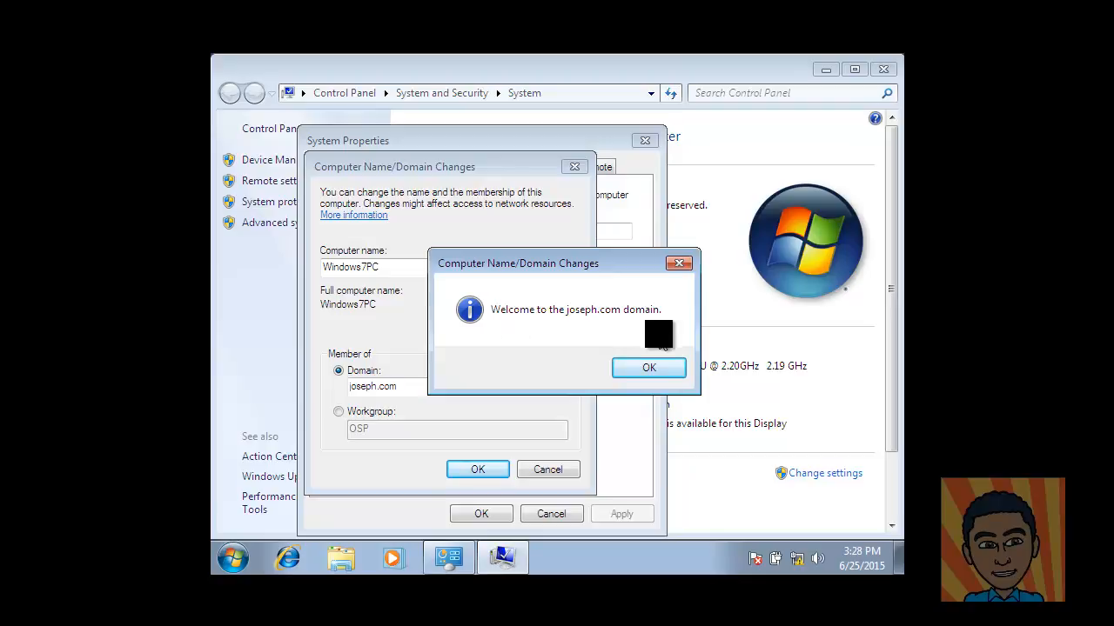
pyautogui.click(644, 366)
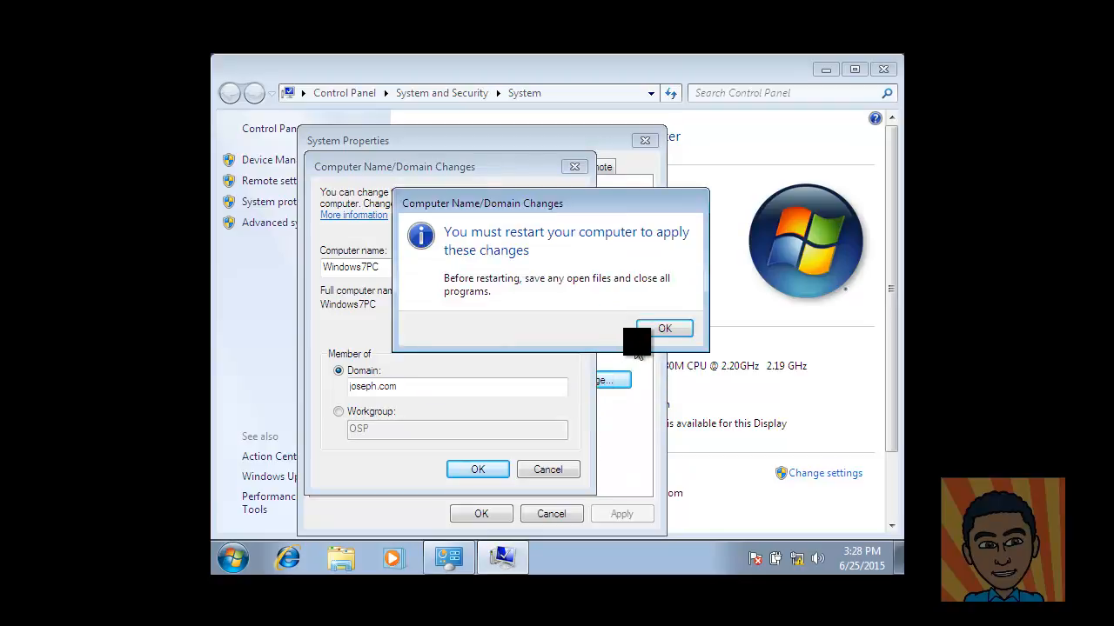
pyautogui.click(657, 331)
pyautogui.click(487, 513)
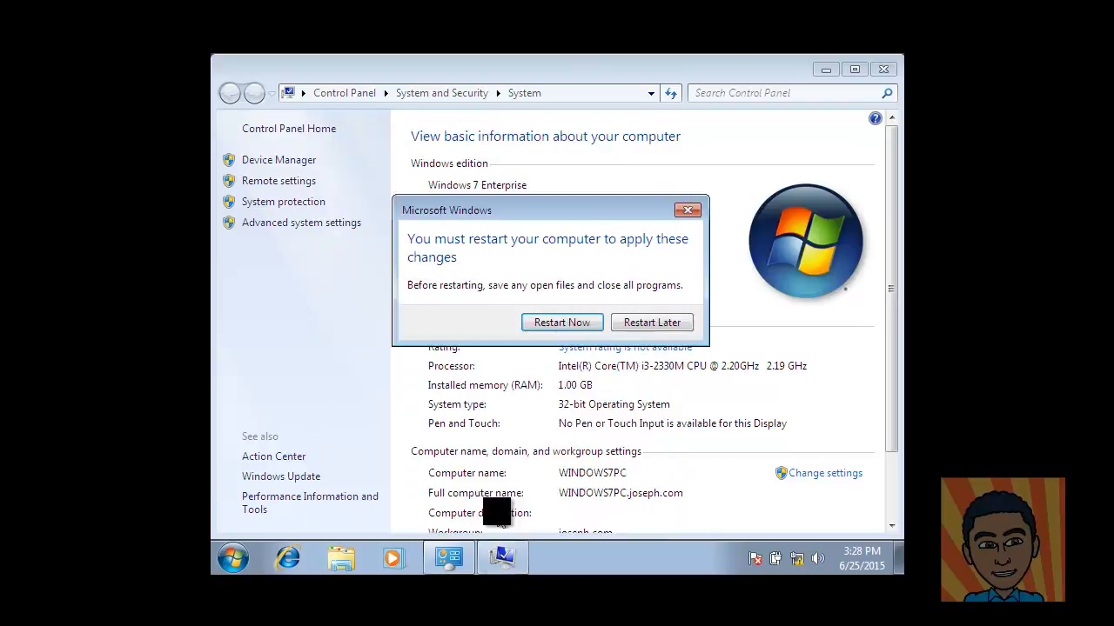
pyautogui.click(560, 322)
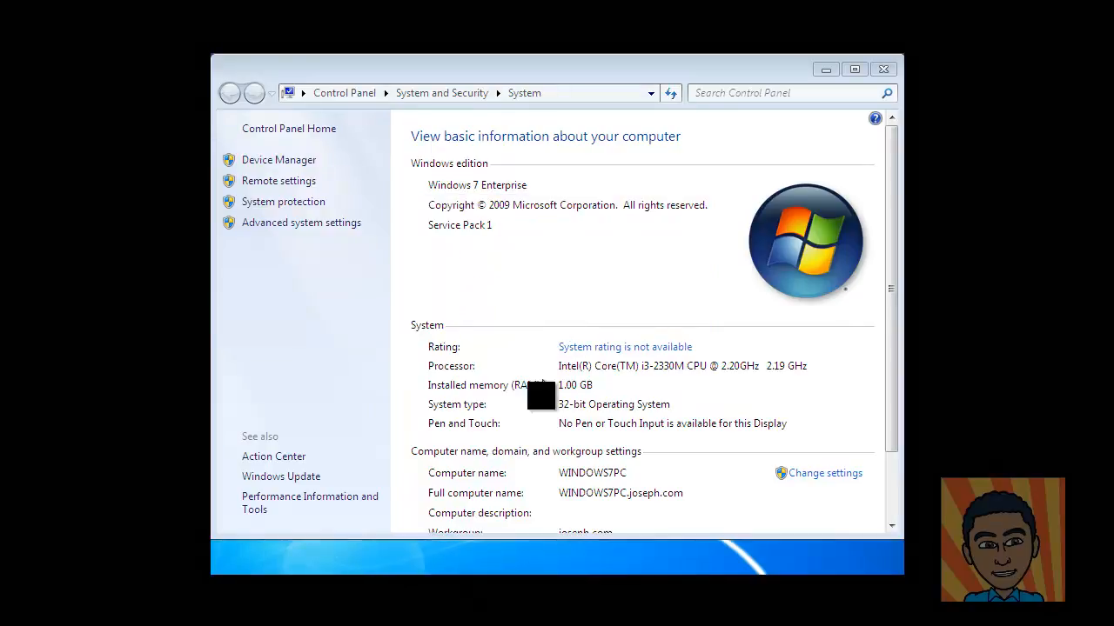
# Step: Switch to the Vista virtual machine
pyautogui.moveTo(497, 574)
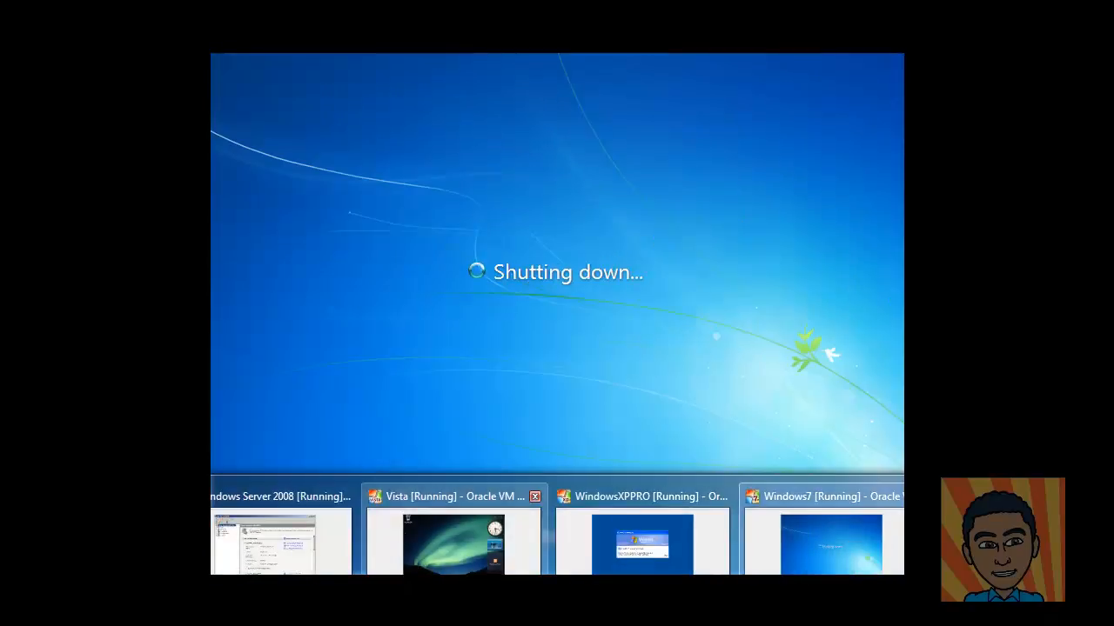
pyautogui.click(435, 548)
pyautogui.click(426, 561)
# Step: In Vista's Computer Name settings, change membership to the domain joseph.com
pyautogui.click(403, 562)
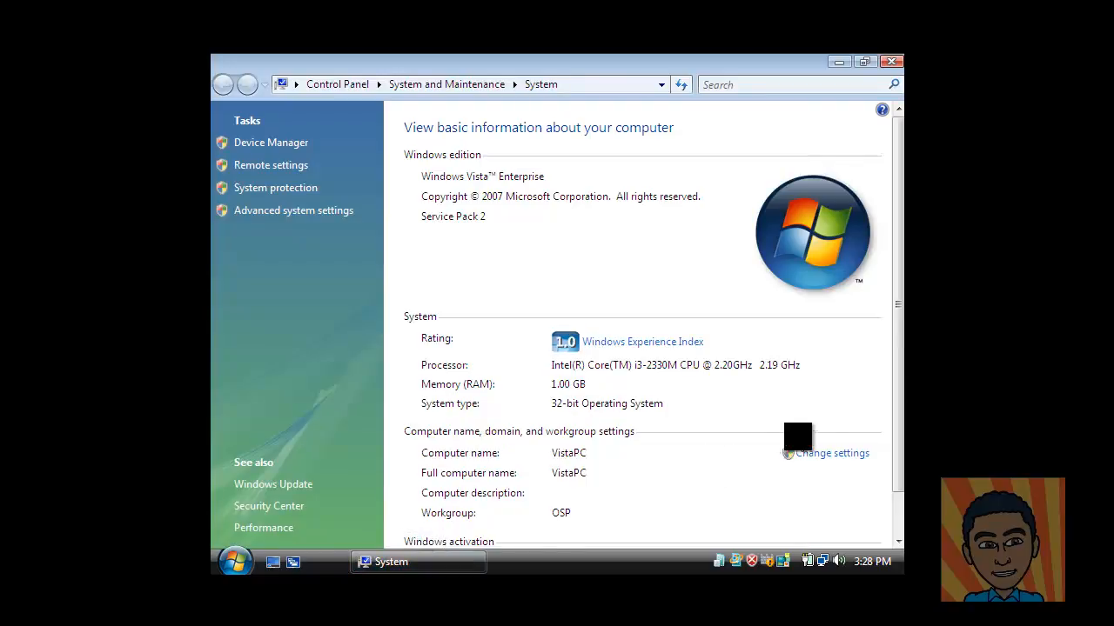
pyautogui.click(831, 458)
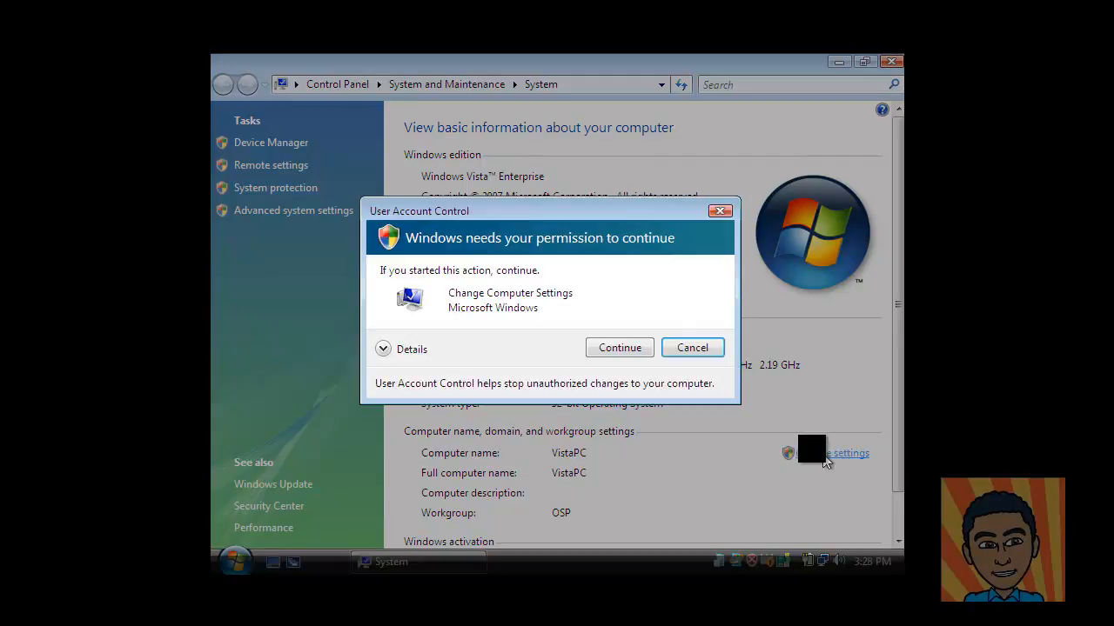
pyautogui.click(623, 349)
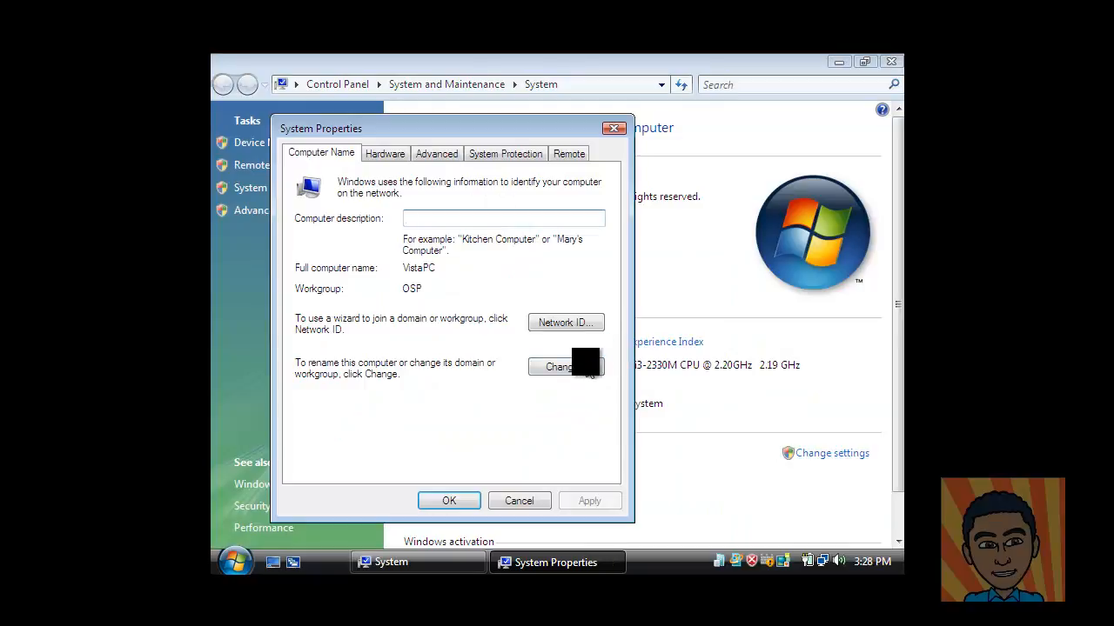
pyautogui.click(588, 366)
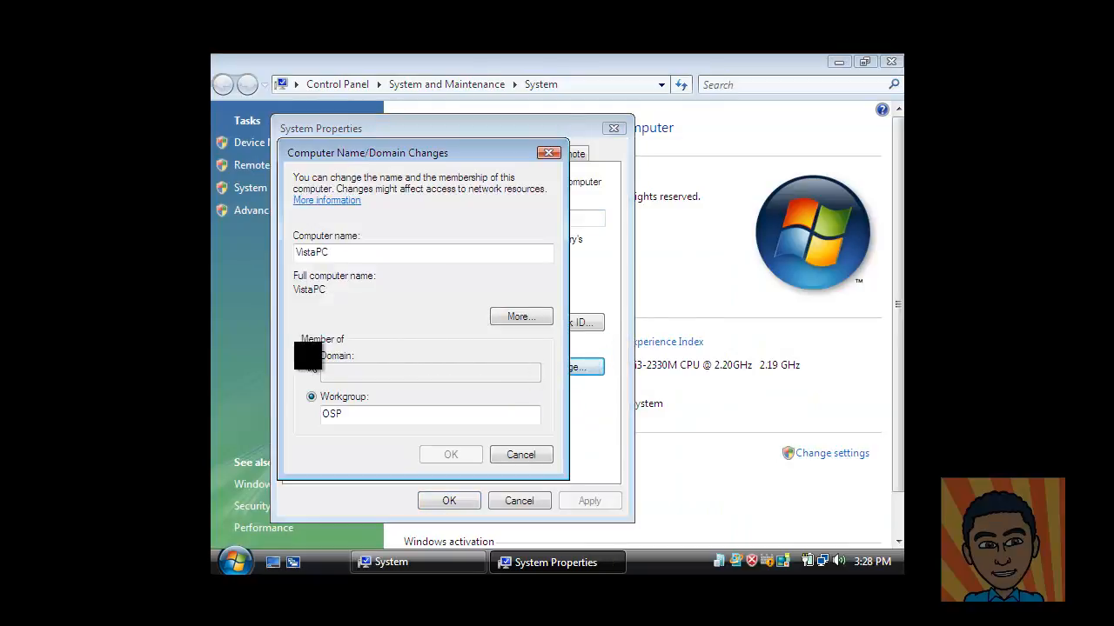
pyautogui.click(310, 356)
pyautogui.click(368, 371)
pyautogui.write('jo')
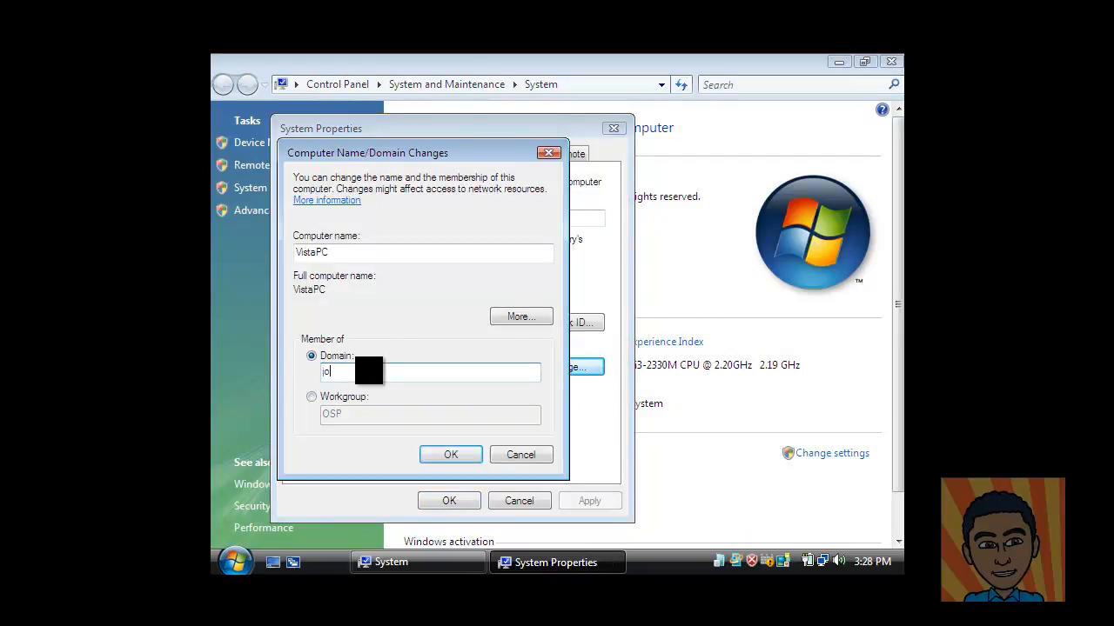
pyautogui.write('seph.com')
pyautogui.click(451, 454)
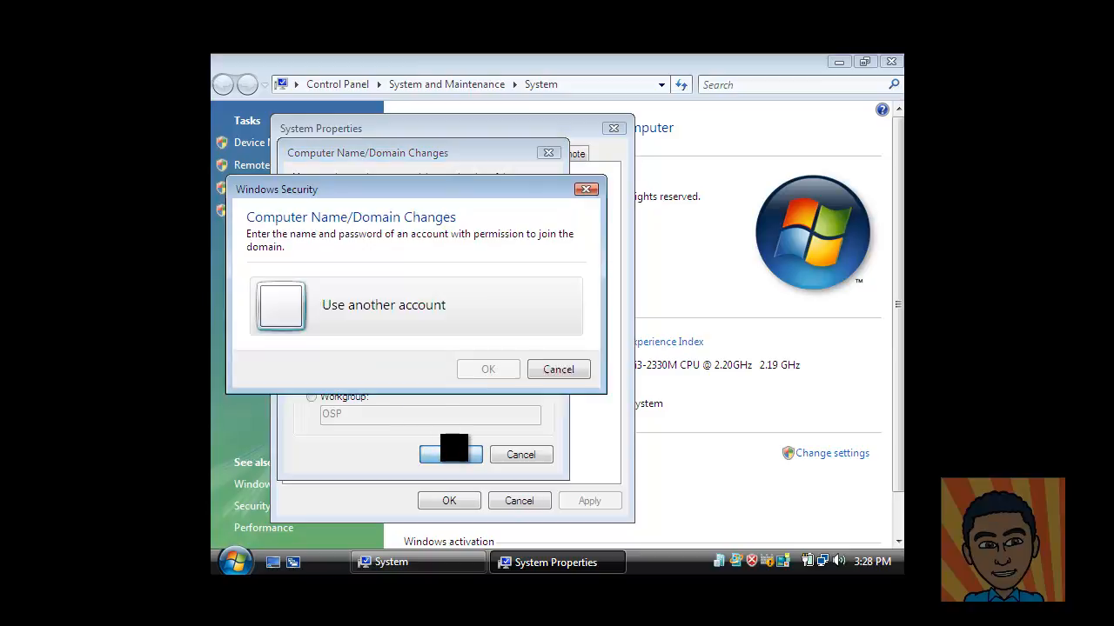
# Step: Authenticate as the domain administrator, acknowledge the joseph.com welcome, and restart Vista
pyautogui.write('adm')
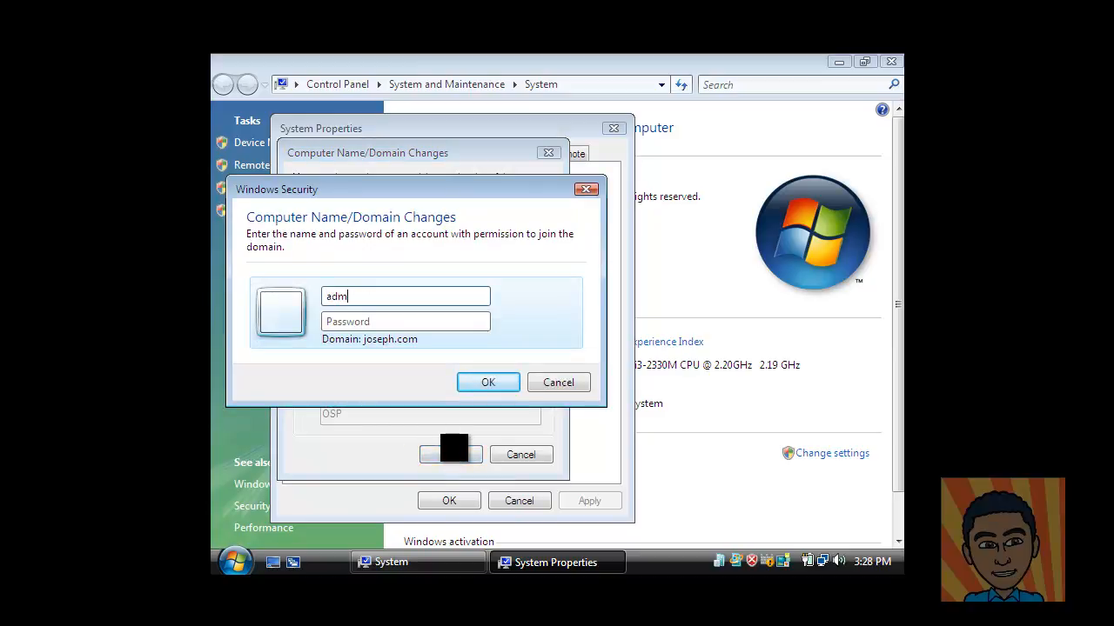
pyautogui.write('inistrator')
pyautogui.press('Tab')
pyautogui.write('●●●●●●●●')
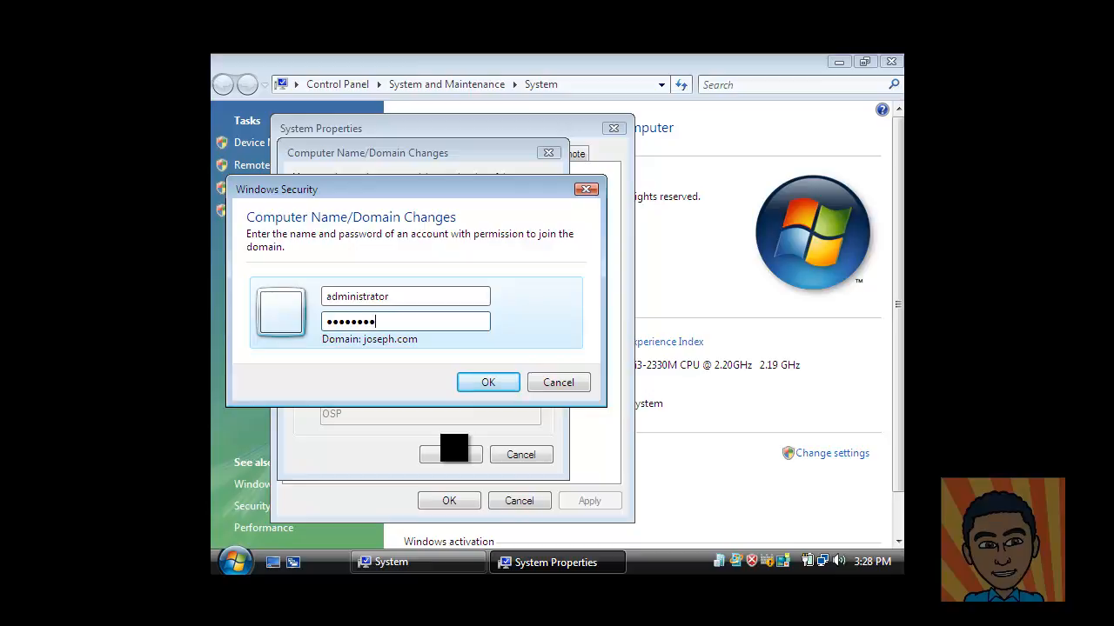
pyautogui.click(491, 379)
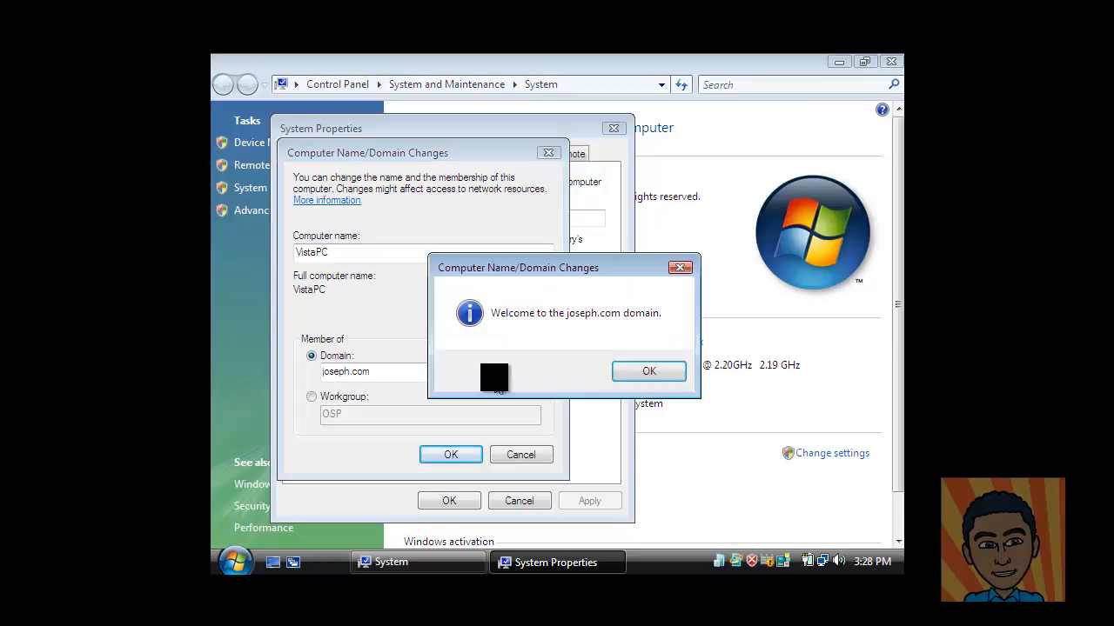
pyautogui.click(646, 374)
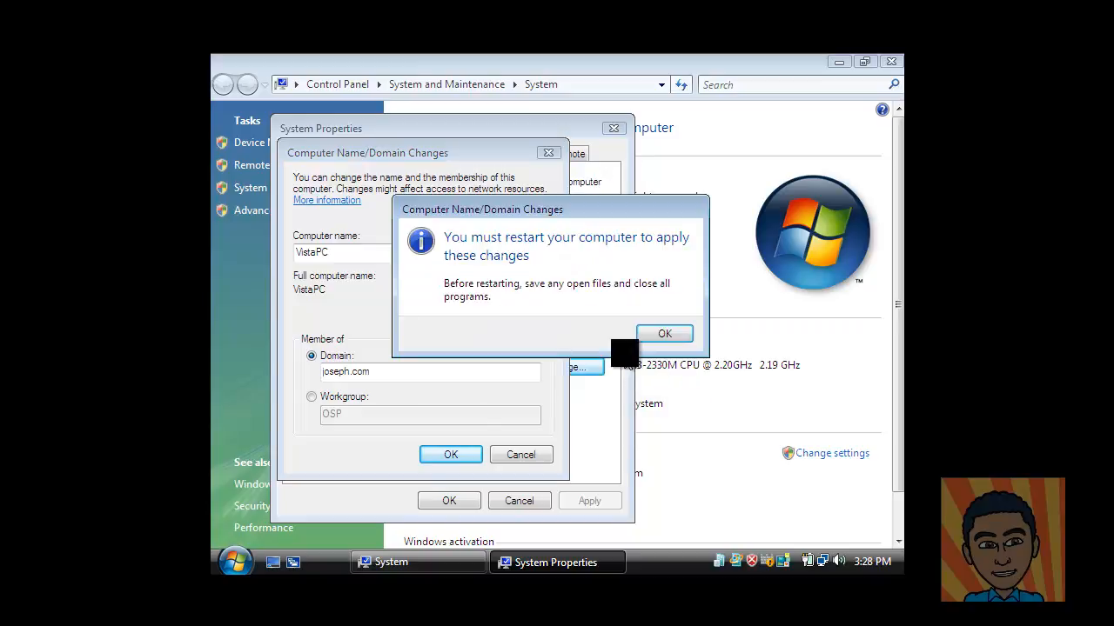
pyautogui.click(661, 331)
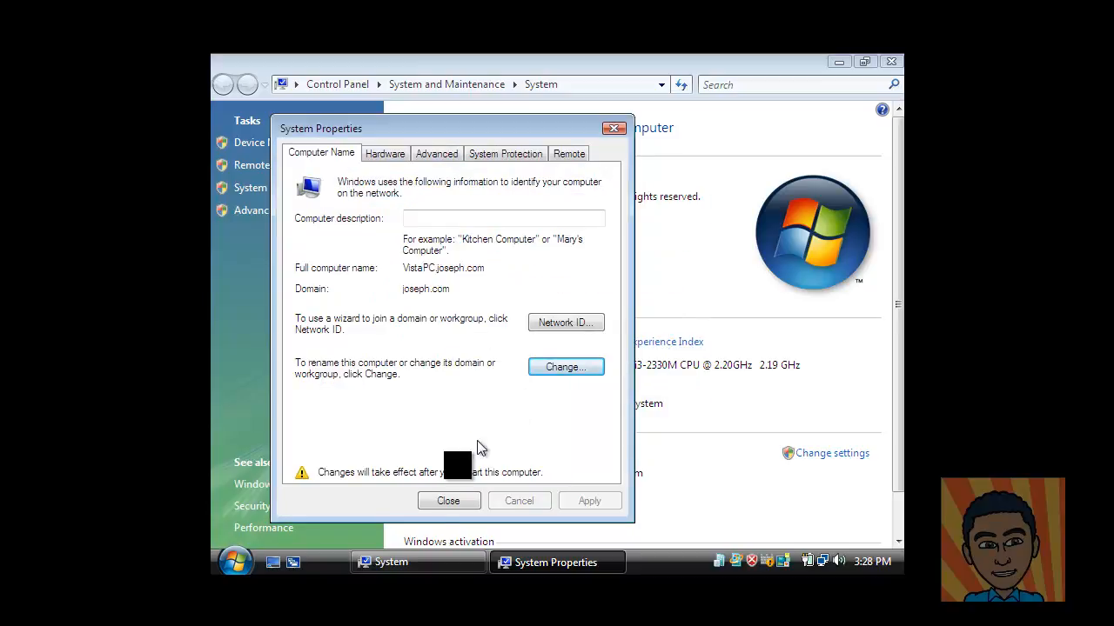
pyautogui.click(444, 503)
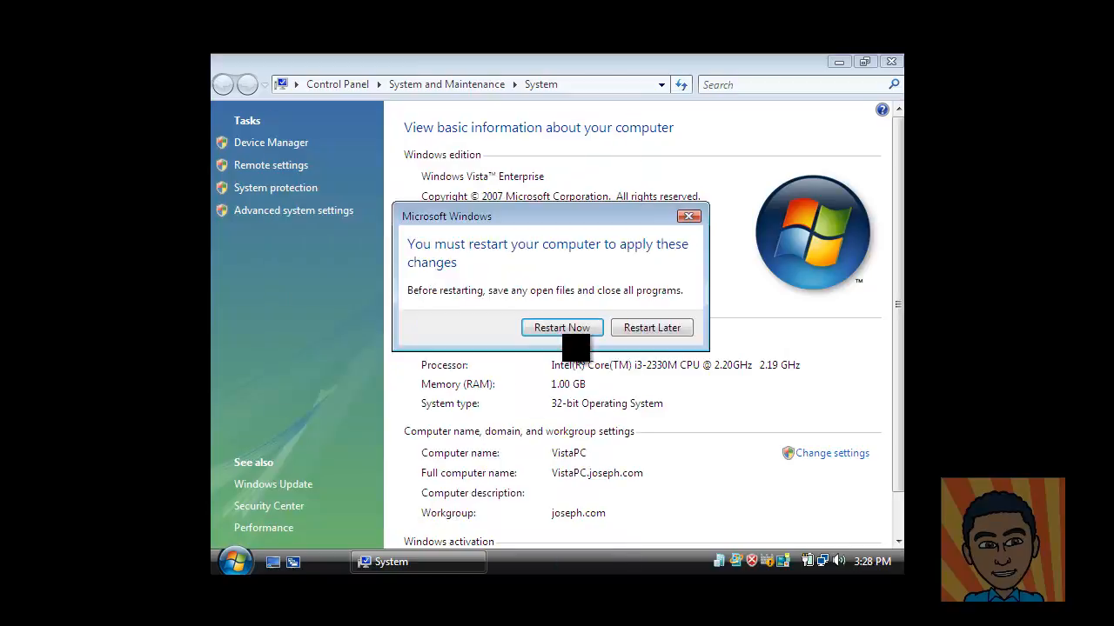
pyautogui.click(570, 329)
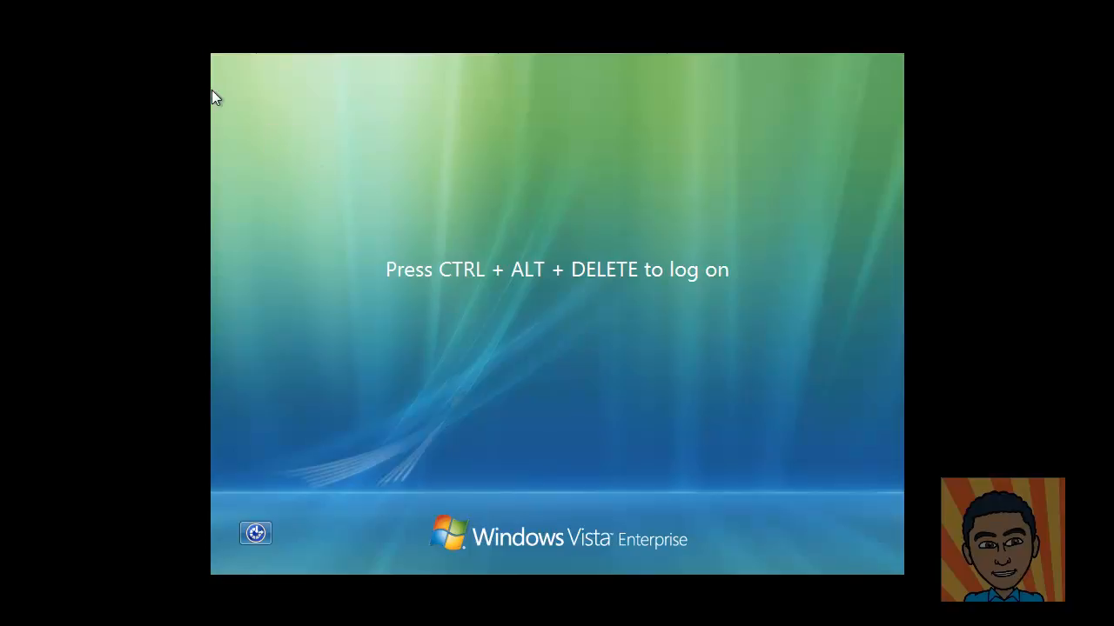
# Step: Log on to Vista as Other User with the domain administrator account
pyautogui.click(126, 28)
pyautogui.moveTo(165, 45)
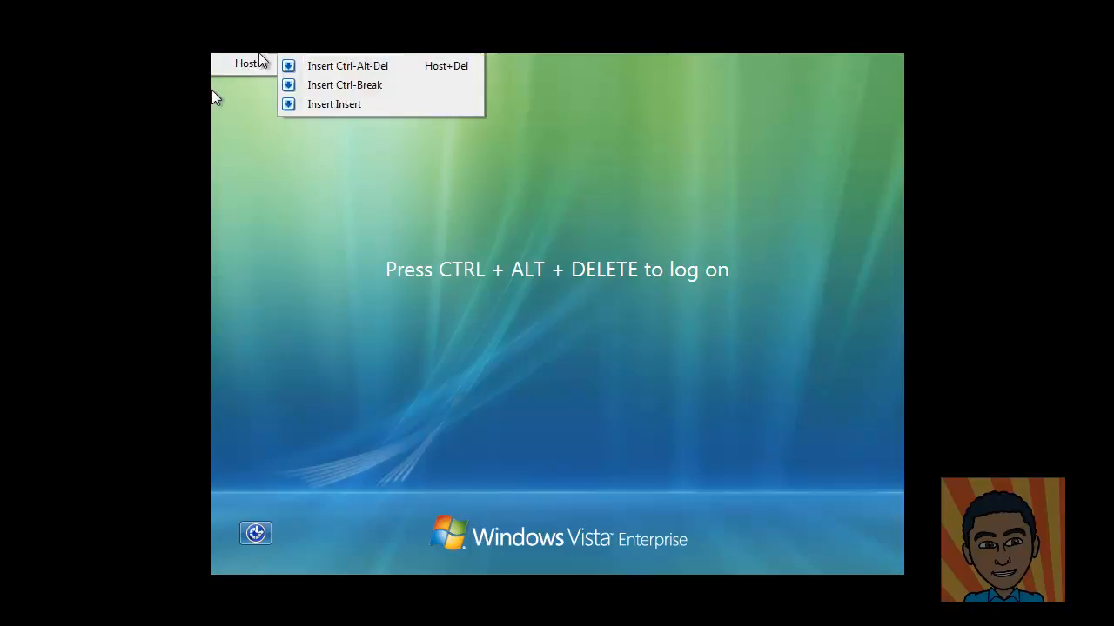
pyautogui.click(352, 67)
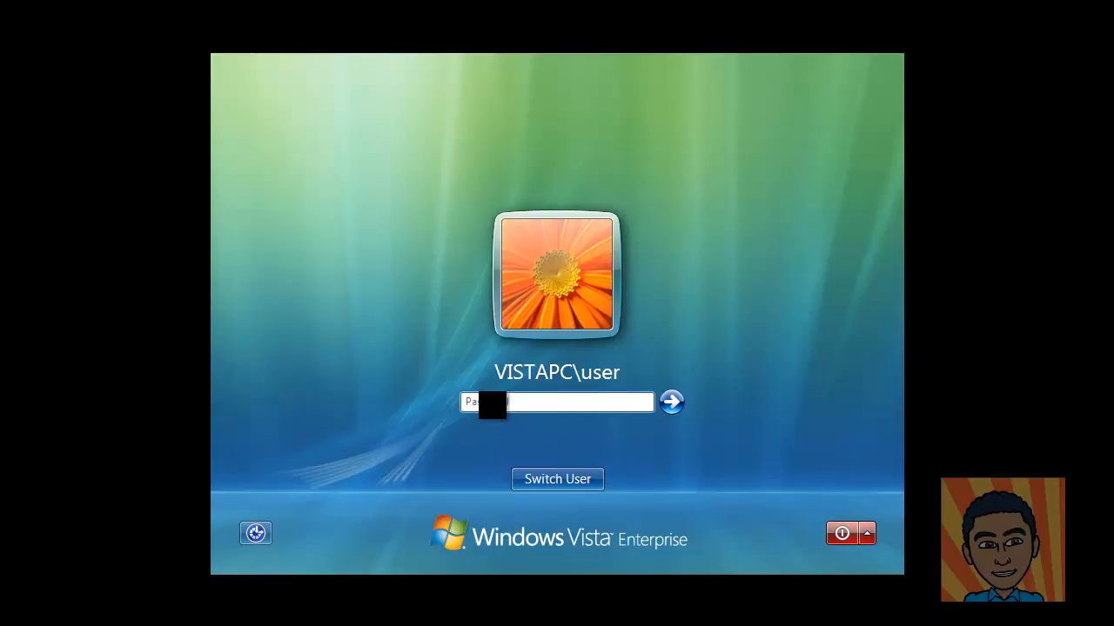
pyautogui.click(522, 479)
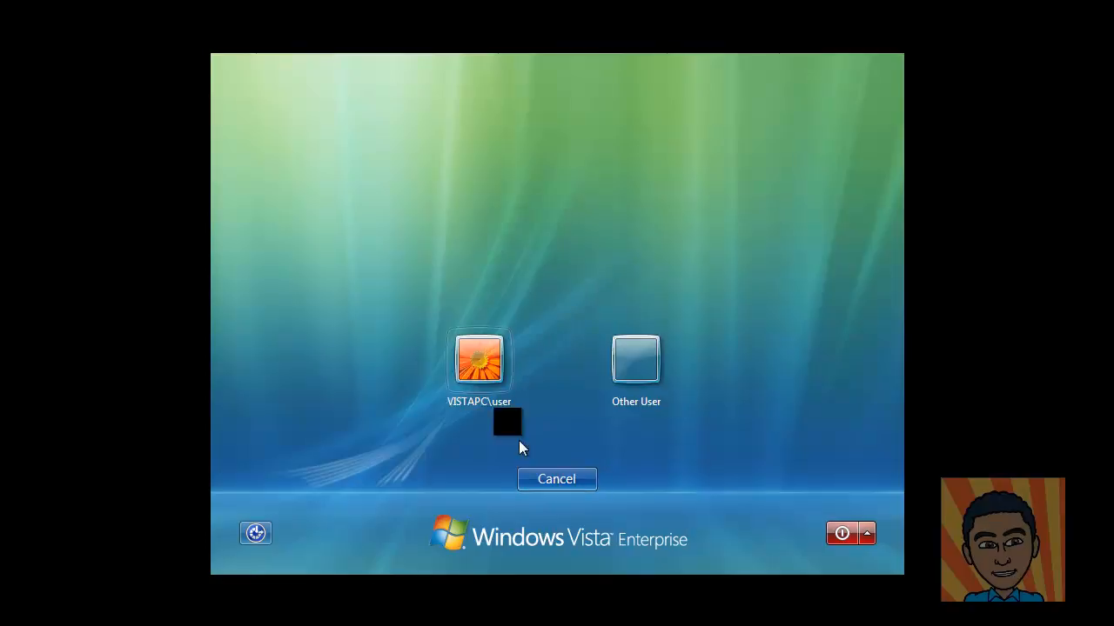
pyautogui.click(635, 358)
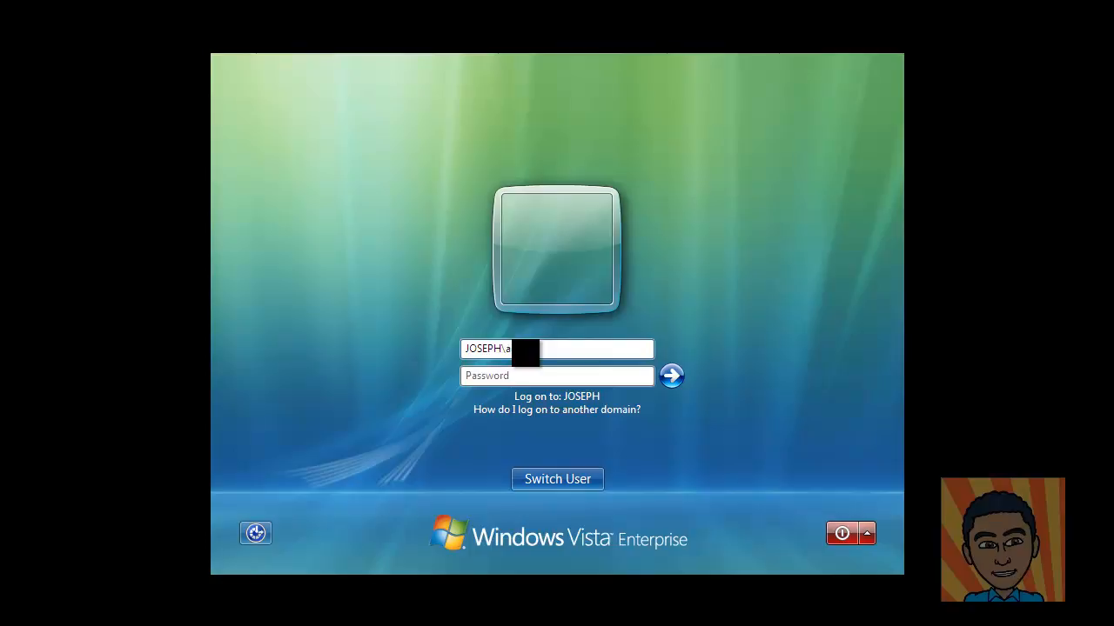
pyautogui.write('administrator')
pyautogui.press('Tab')
pyautogui.write('•')
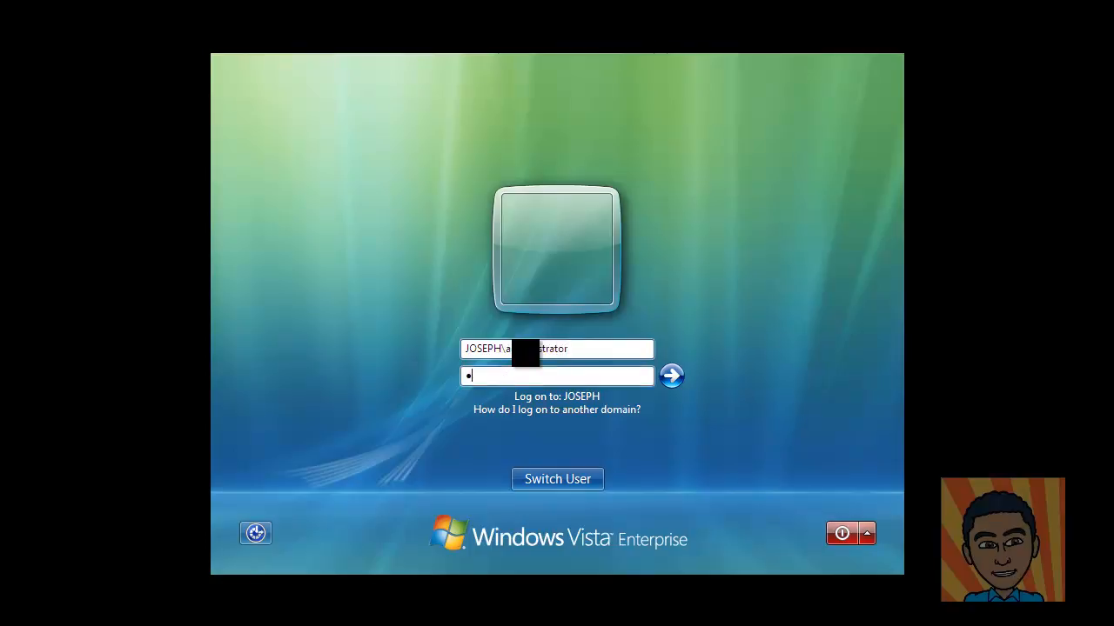
pyautogui.write('••••••')
pyautogui.press('Return')
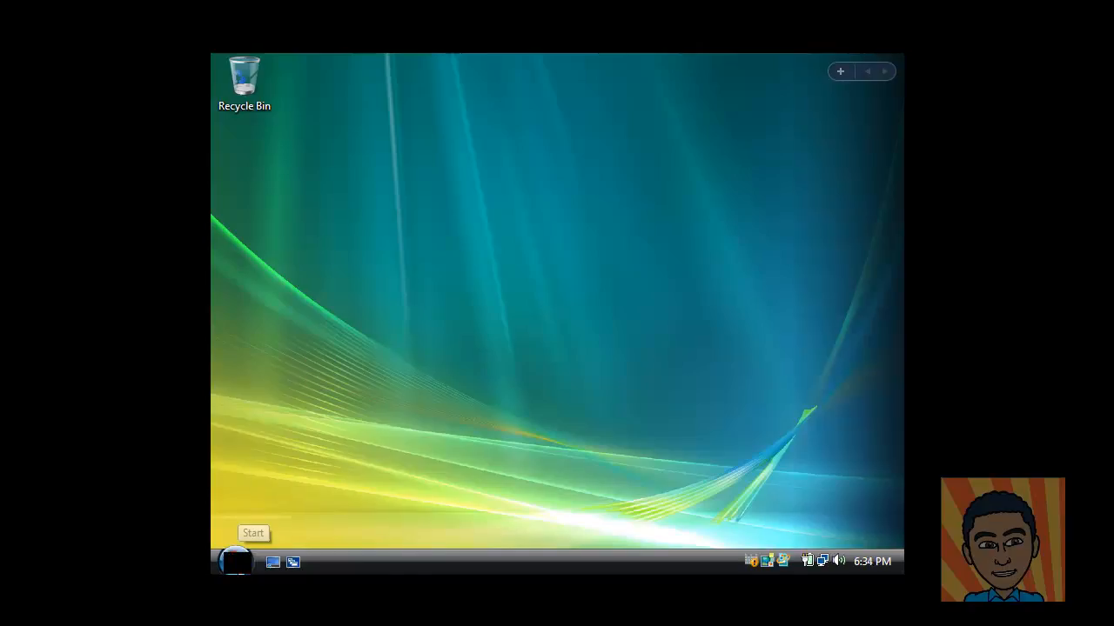
# Step: Check Computer Properties showing VistaPC in the joseph.com domain, then close it
pyautogui.click(235, 561)
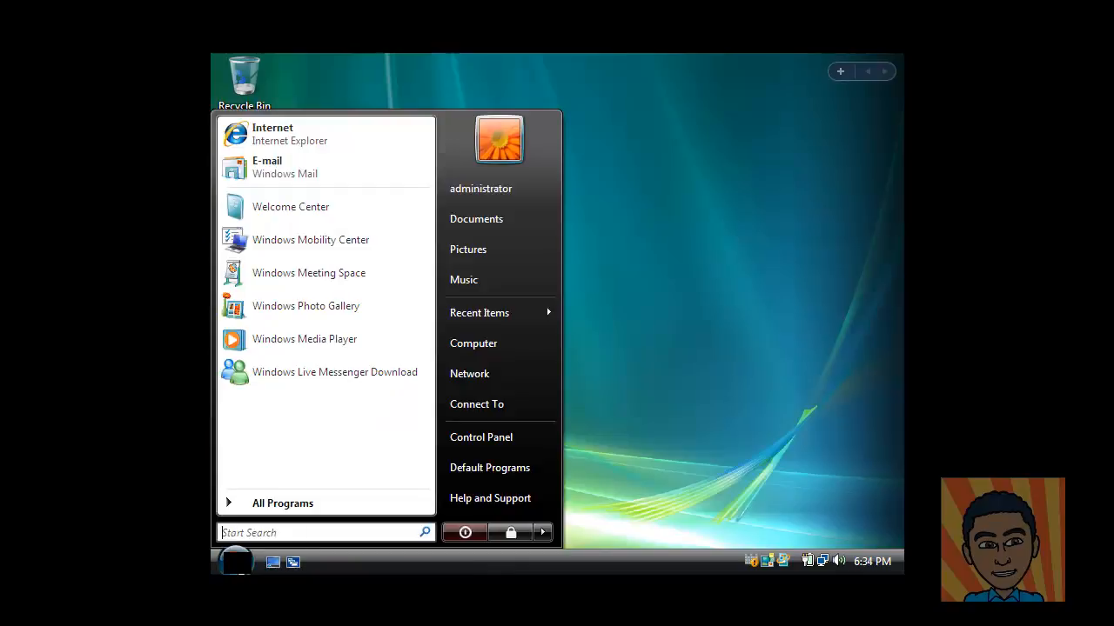
pyautogui.rightClick(509, 346)
pyautogui.click(595, 514)
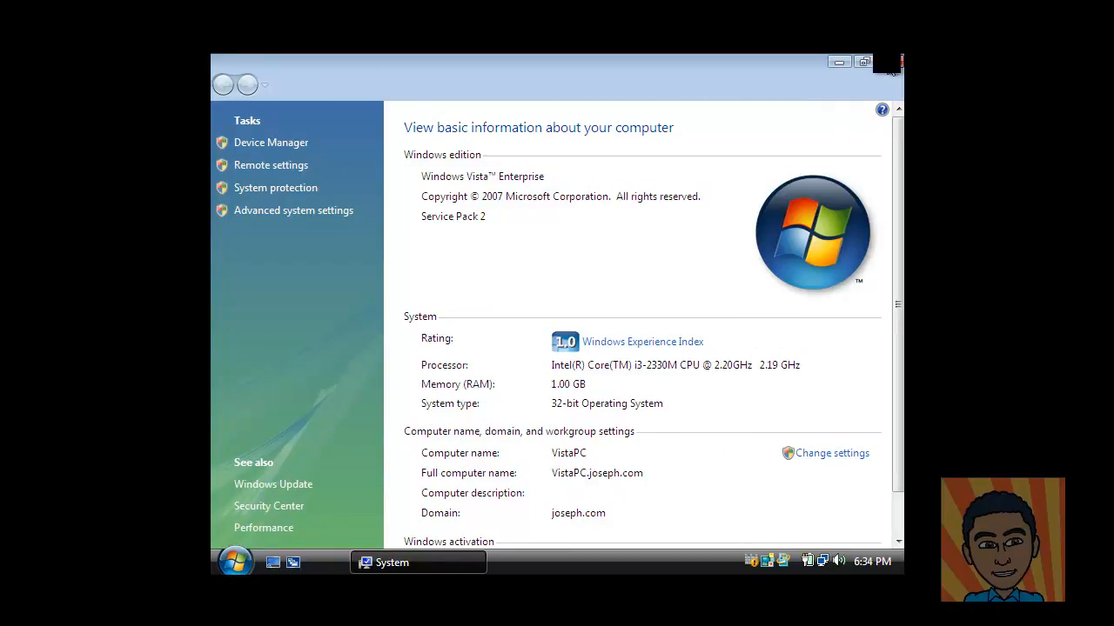
pyautogui.click(896, 62)
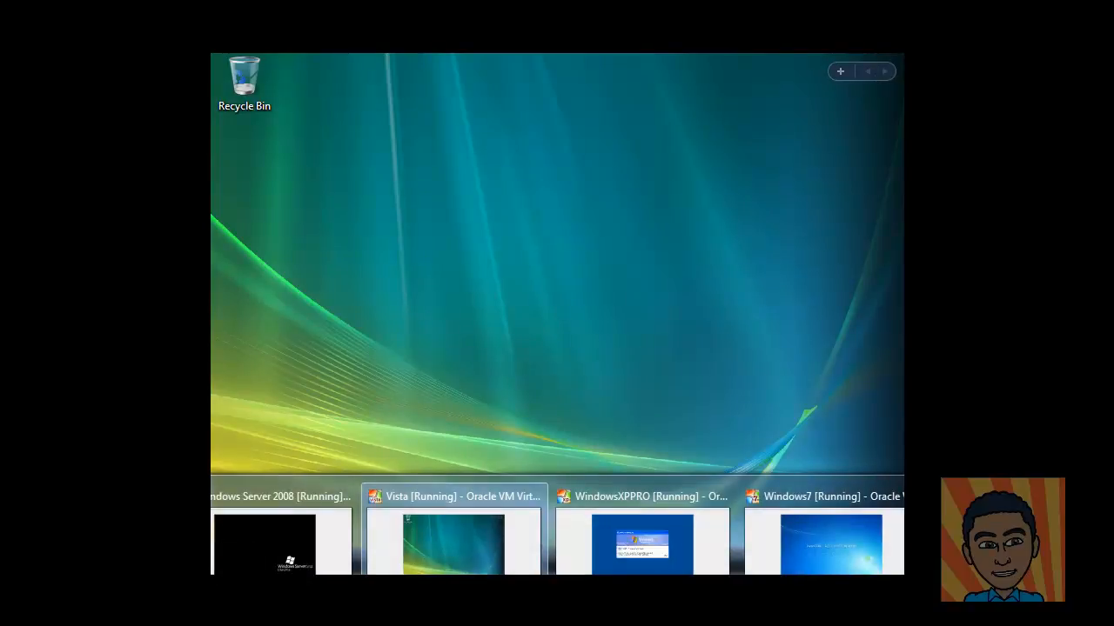
# Step: On the Windows 7 machine, log on as Other User with JOSEPH\administrator
pyautogui.click(813, 548)
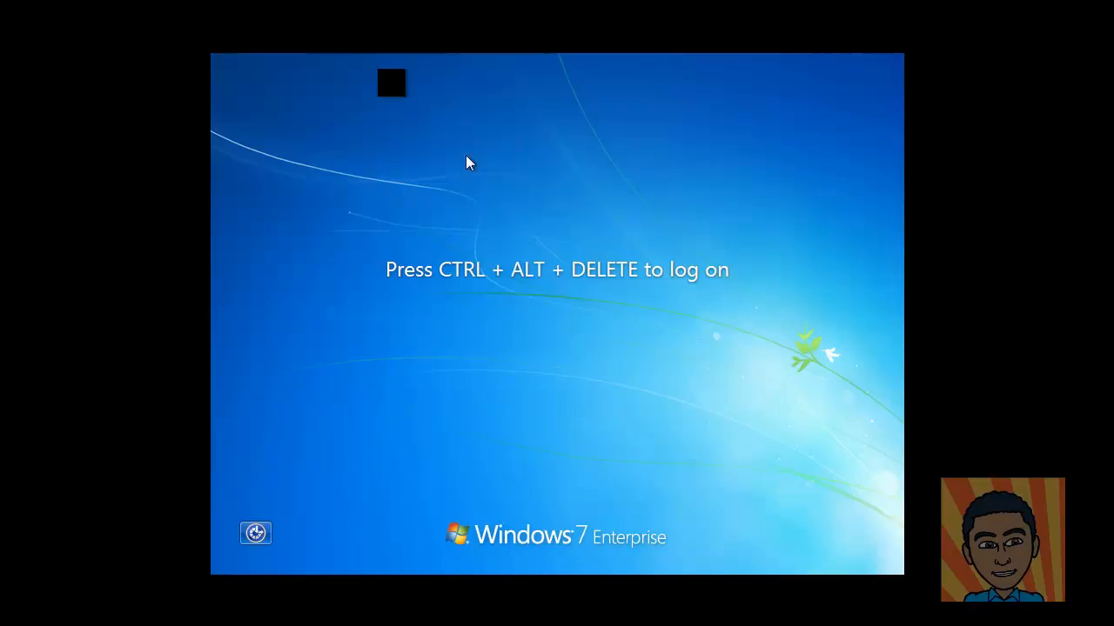
pyautogui.click(283, 64)
pyautogui.click(341, 67)
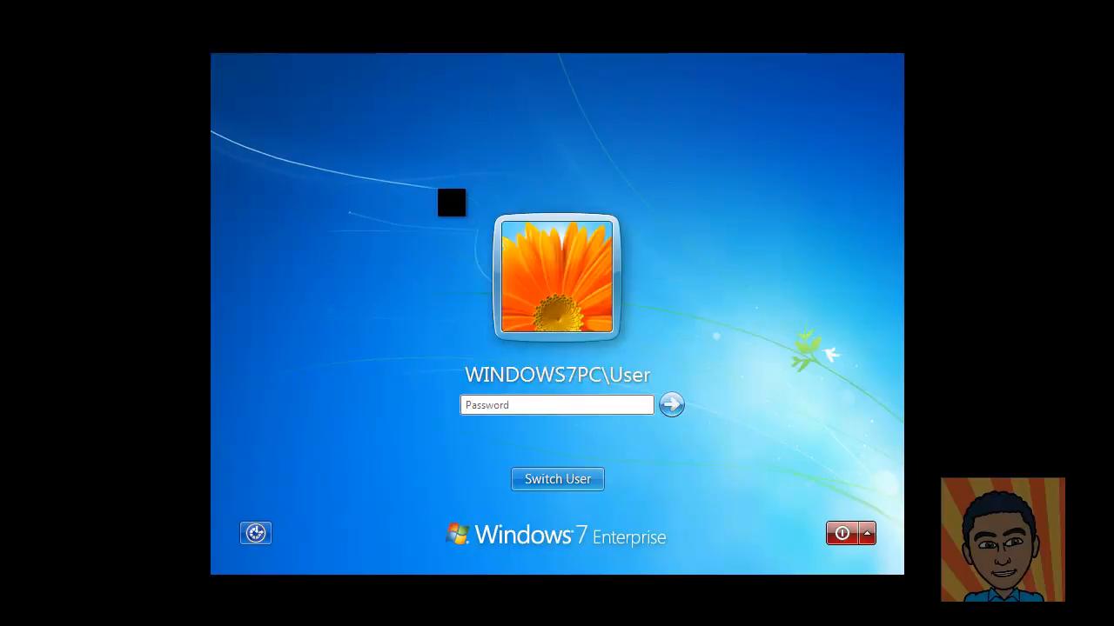
pyautogui.click(553, 480)
pyautogui.click(641, 363)
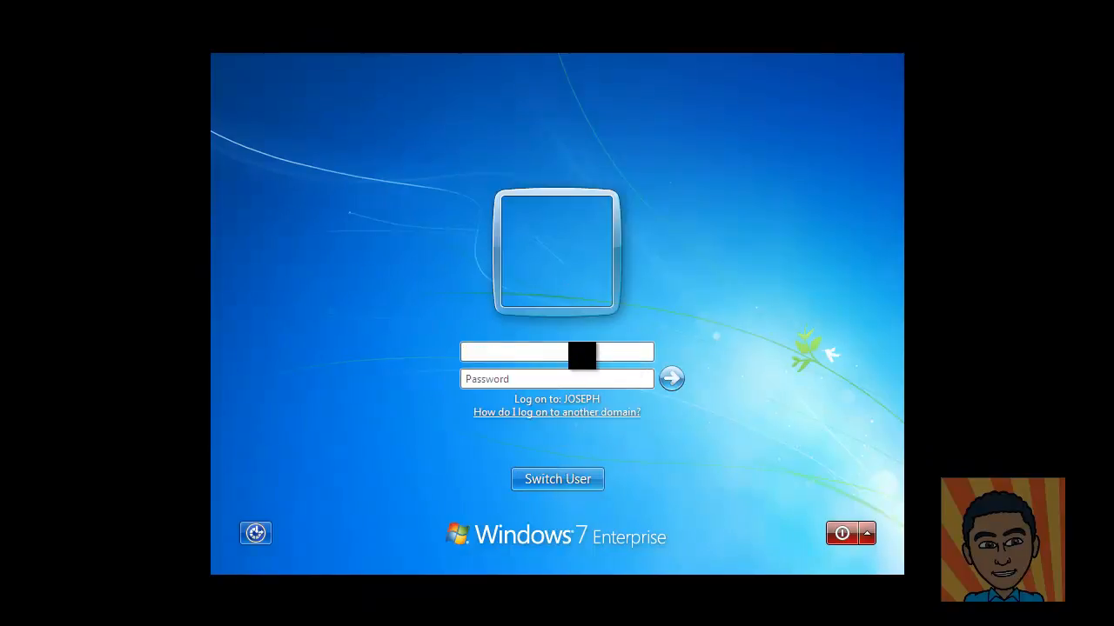
pyautogui.write('JOSEPH\\administra')
pyautogui.write('tor')
pyautogui.press('Tab')
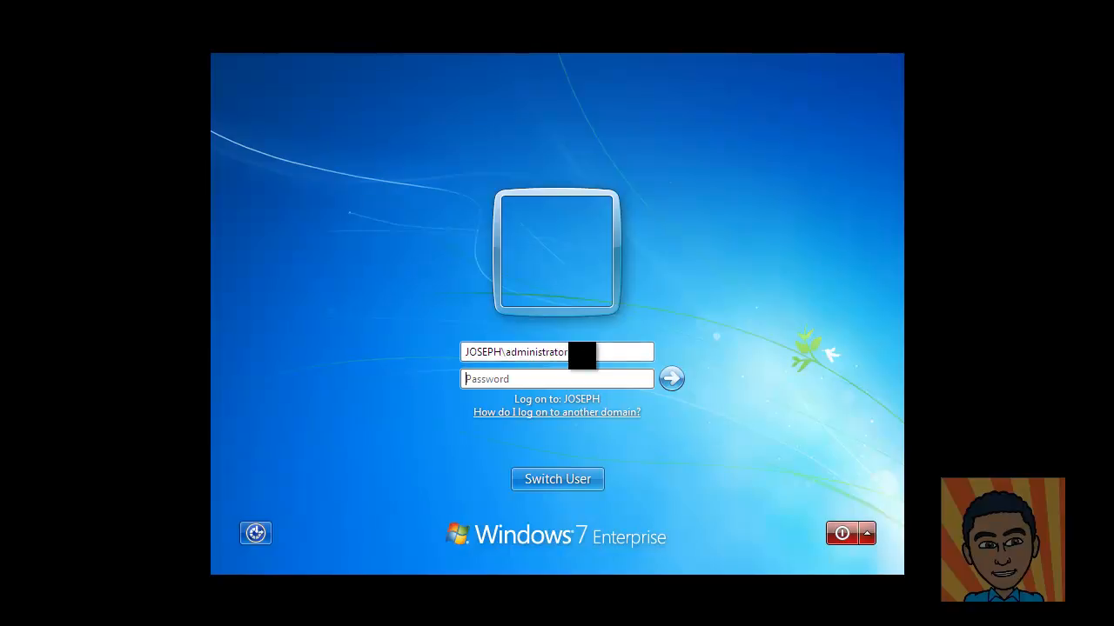
pyautogui.write('•')
pyautogui.click(675, 392)
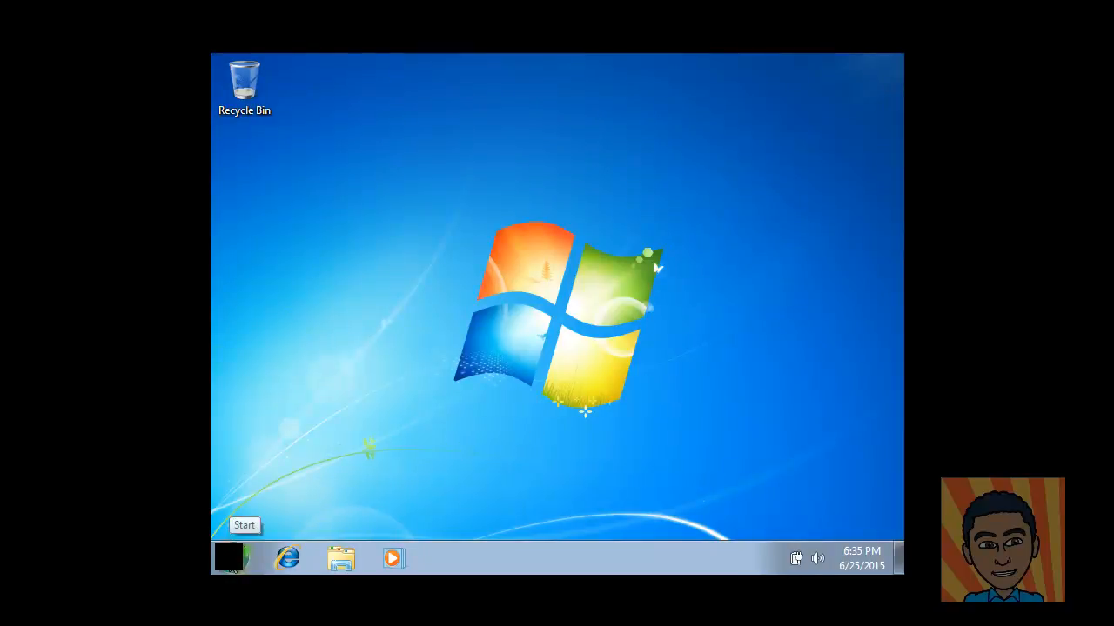
# Step: Confirm Computer Properties shows Windows7PC.joseph.com in joseph.com, then move to the XP machine
pyautogui.click(233, 561)
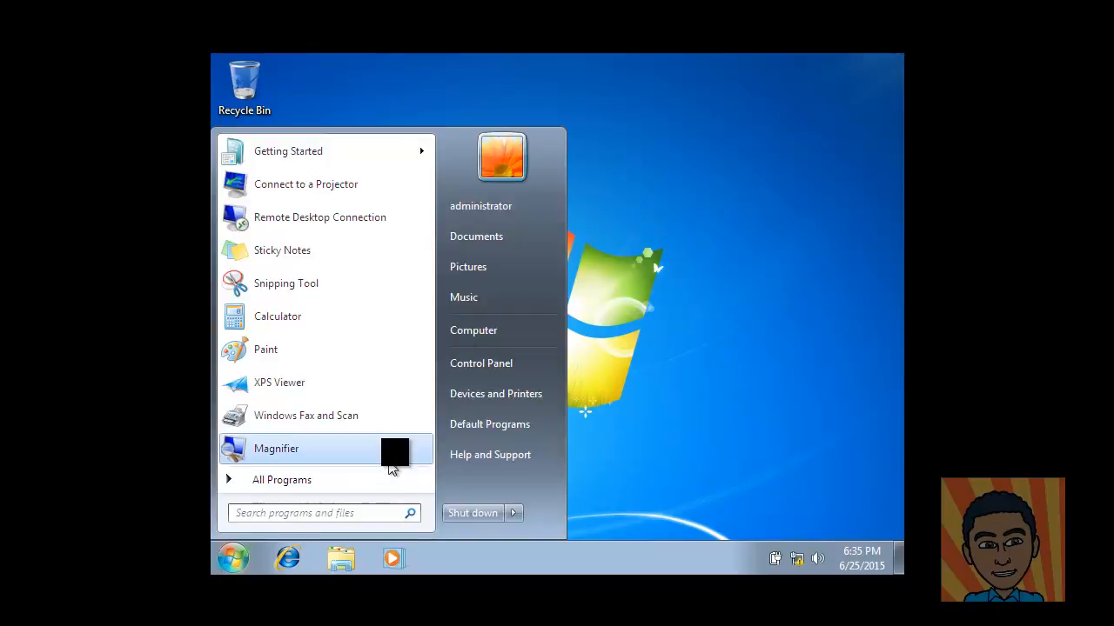
pyautogui.rightClick(494, 332)
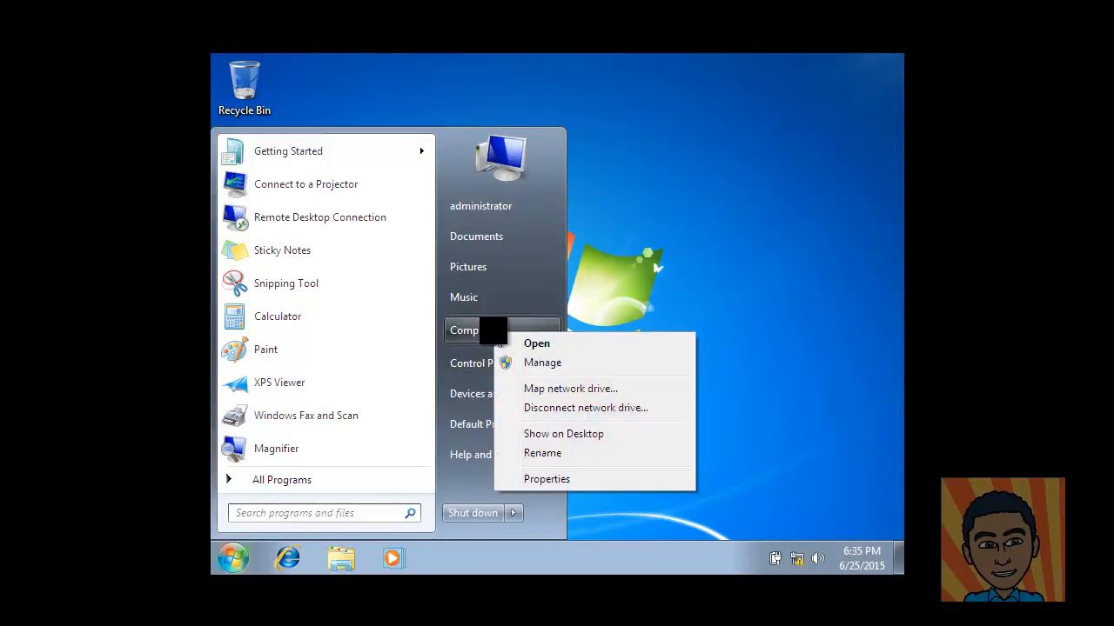
pyautogui.click(551, 478)
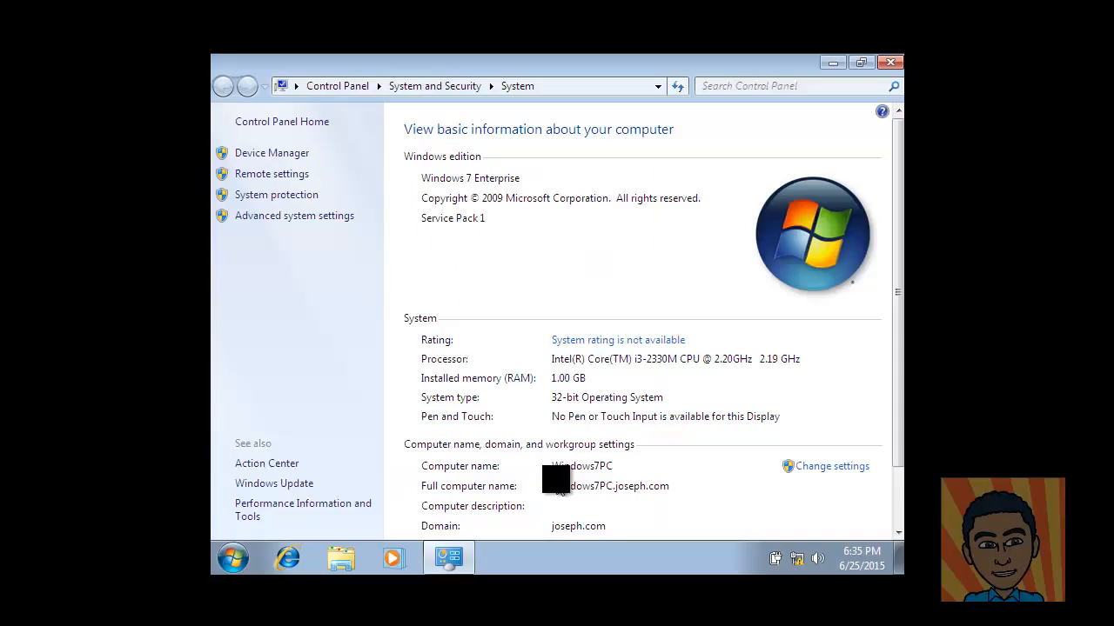
pyautogui.scroll(-2, 611, 344)
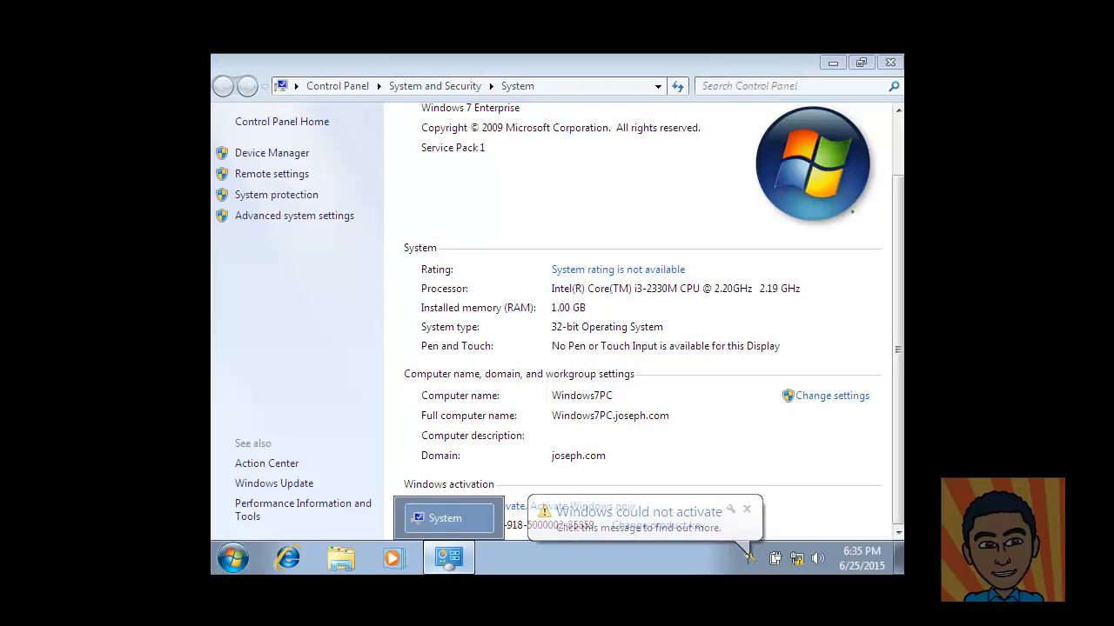
pyautogui.moveTo(548, 619)
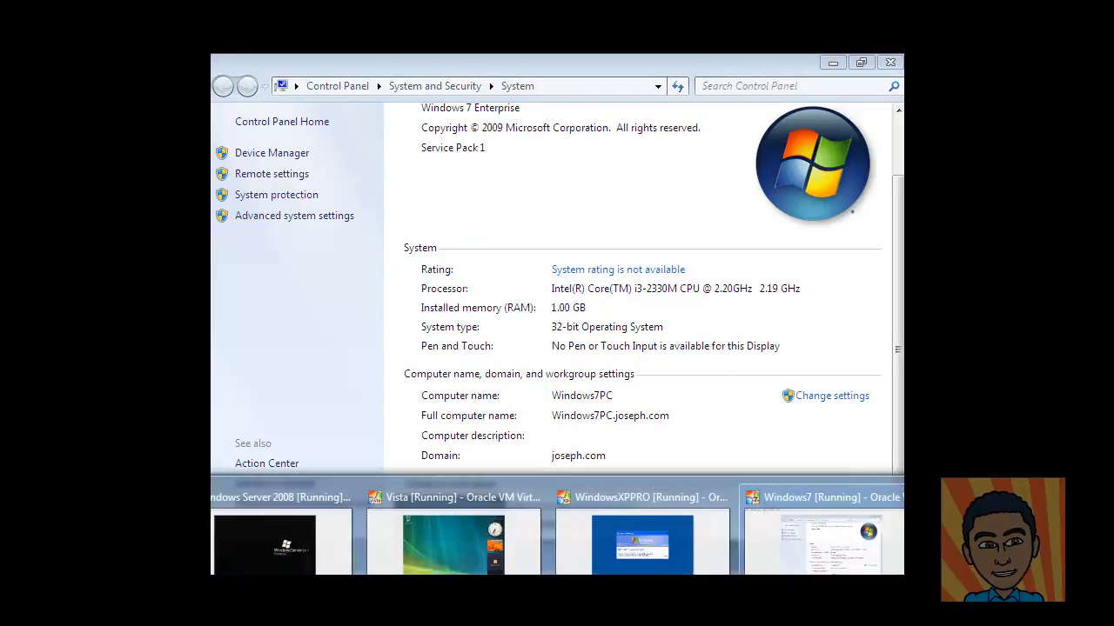
pyautogui.click(644, 547)
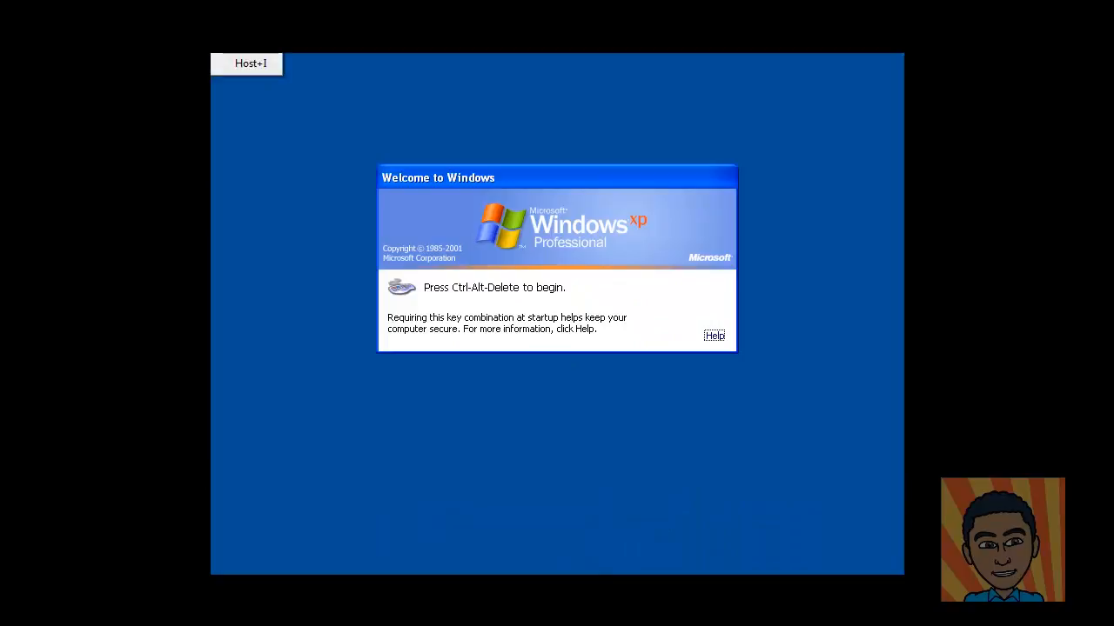
# Step: Log on to Windows XP as JOSEPH\administrator and dismiss the Start menu
pyautogui.click(251, 64)
pyautogui.click(330, 66)
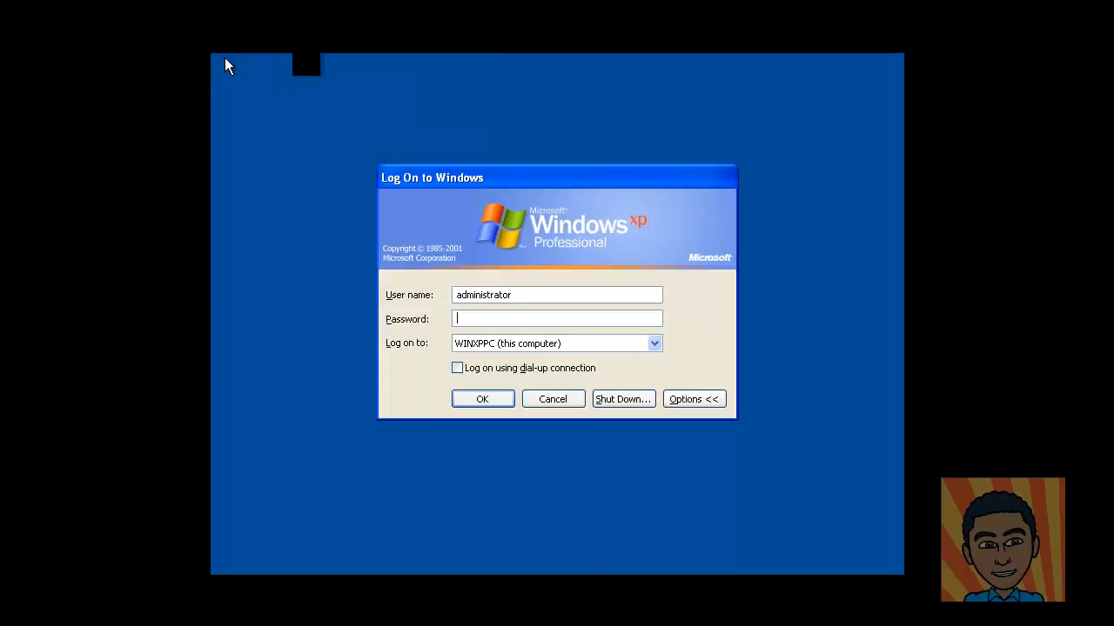
pyautogui.click(543, 294)
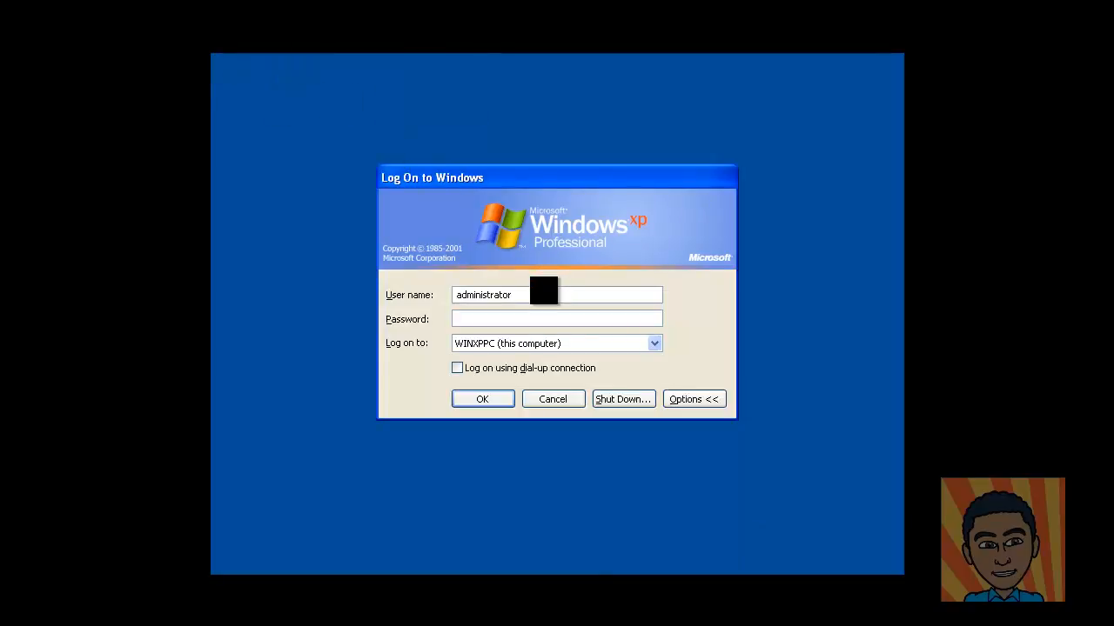
pyautogui.press('BackSpace')
pyautogui.press('BackSpace')
pyautogui.press('BackSpace')
pyautogui.press('BackSpace')
pyautogui.press('BackSpace')
pyautogui.press('BackSpace')
pyautogui.press('BackSpace')
pyautogui.press('BackSpace')
pyautogui.press('BackSpace')
pyautogui.press('BackSpace')
pyautogui.press('BackSpace')
pyautogui.press('BackSpace')
pyautogui.write('JOSEPH\\ad')
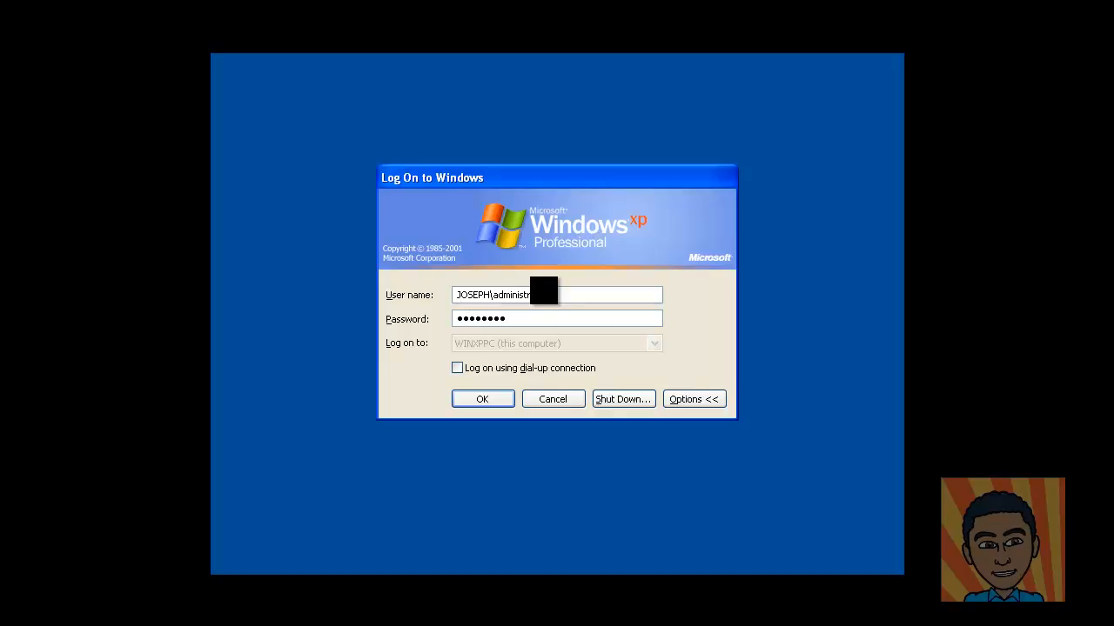
pyautogui.click(485, 402)
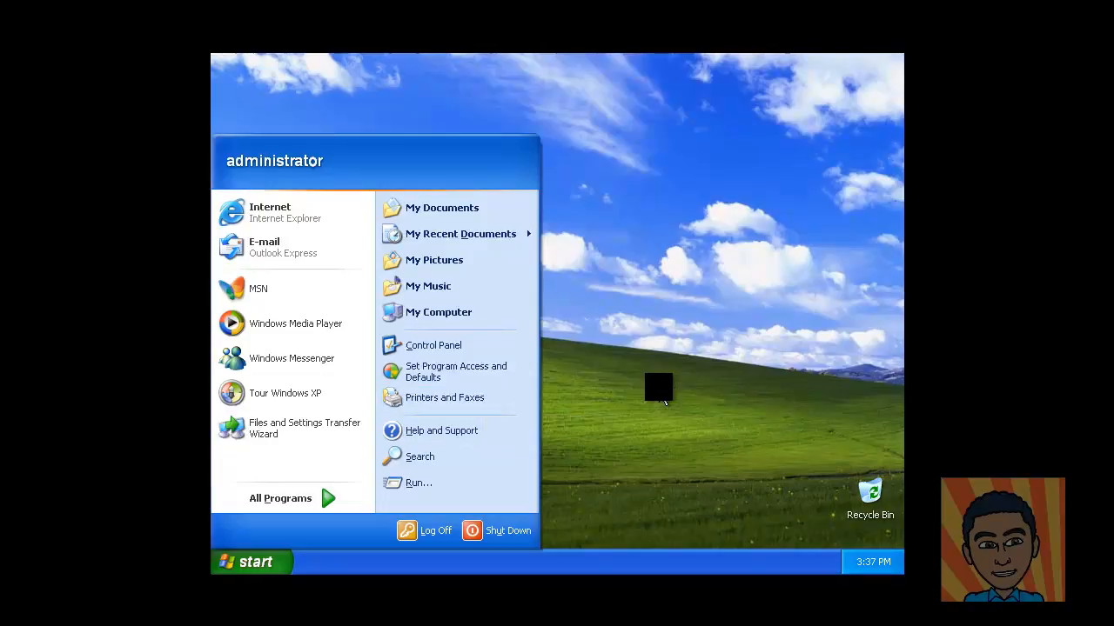
pyautogui.click(664, 400)
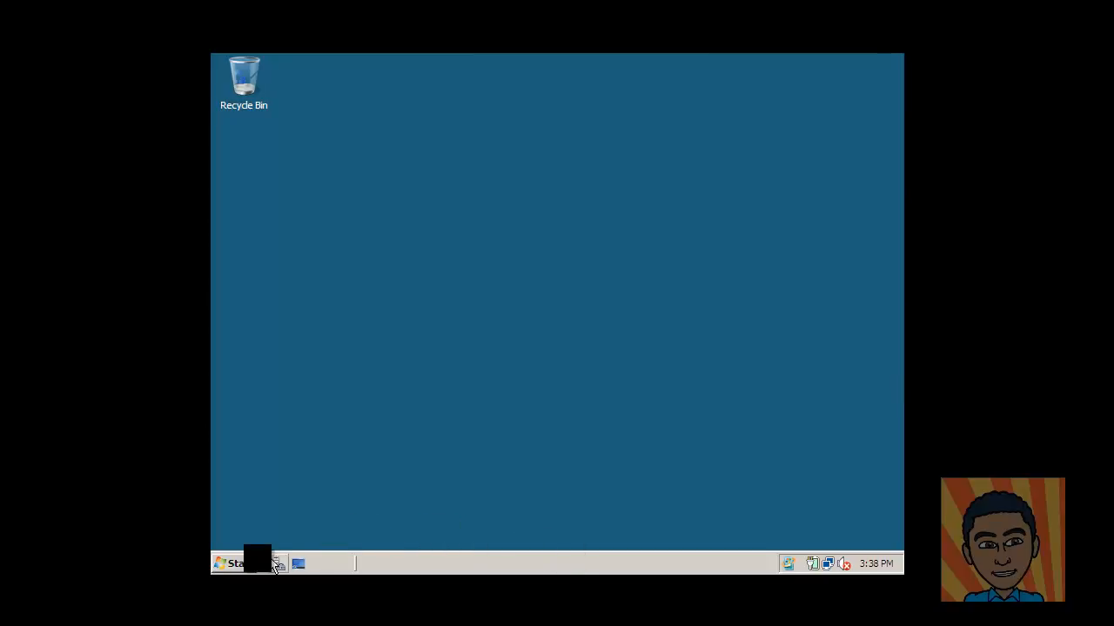
# Step: Open Network on the server to list SERVERPC, VISTAPC, WINDOWS7PC and WINXPPC
pyautogui.click(233, 564)
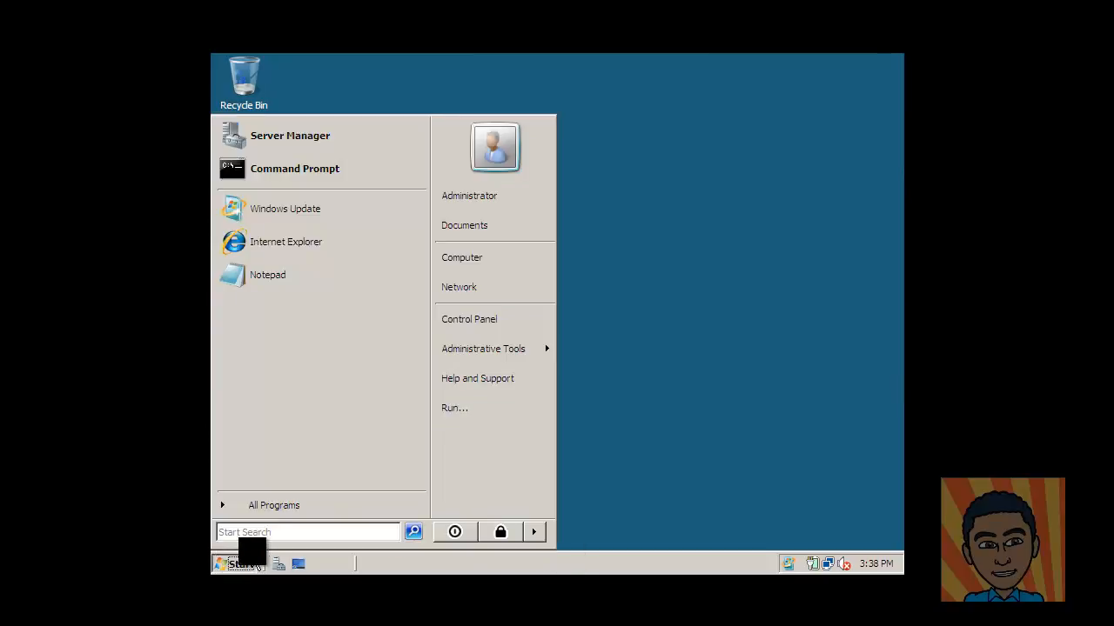
pyautogui.click(533, 301)
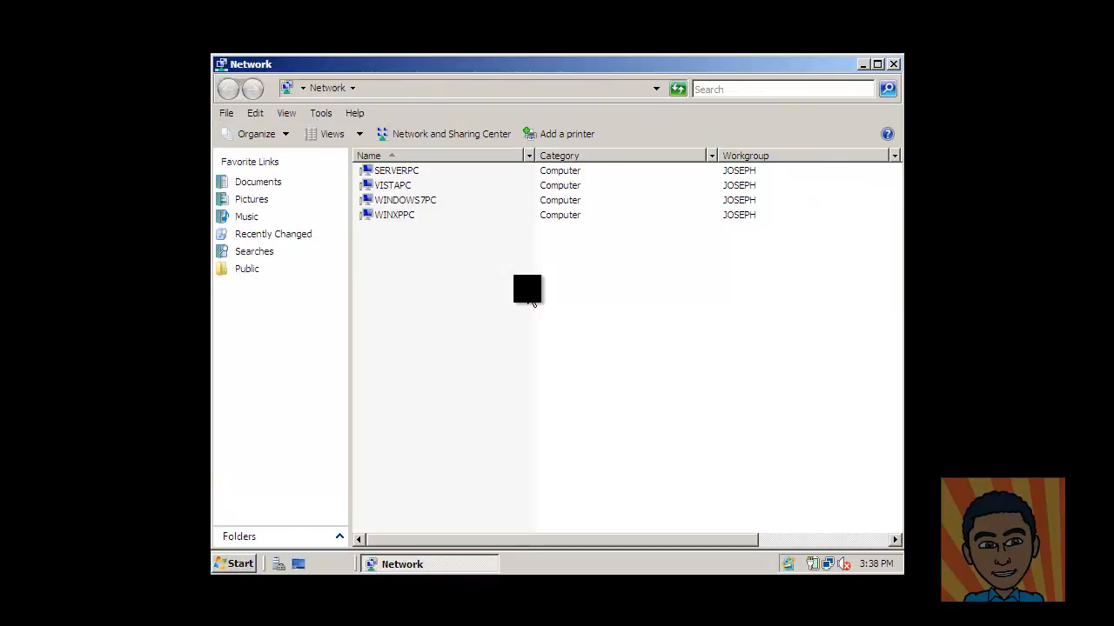